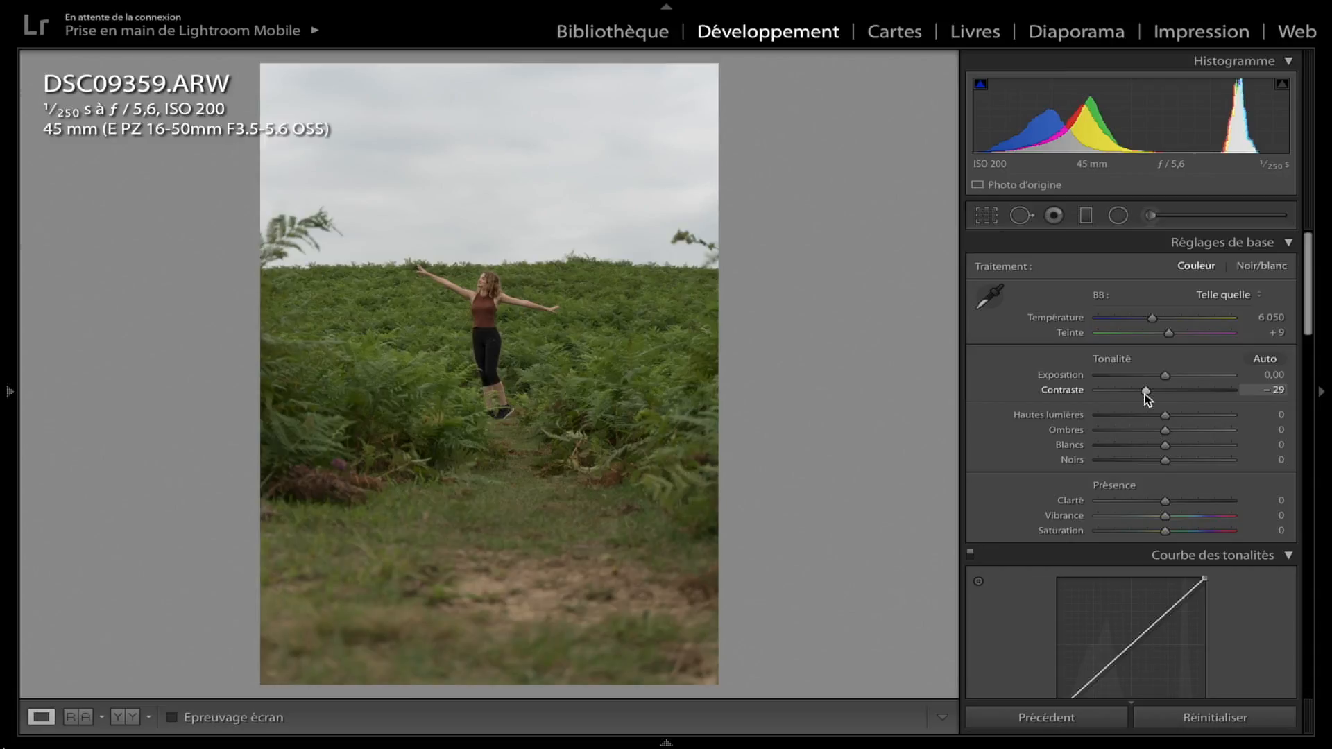
- Set Hautes lumières to −100, Ombres to −17, Blancs to −15, Noirs to −29, Clarté to −27 and the global Saturation to −10
{"action": "left_click_drag", "start_coordinate": [1123, 416], "coordinate": [1080, 420]}
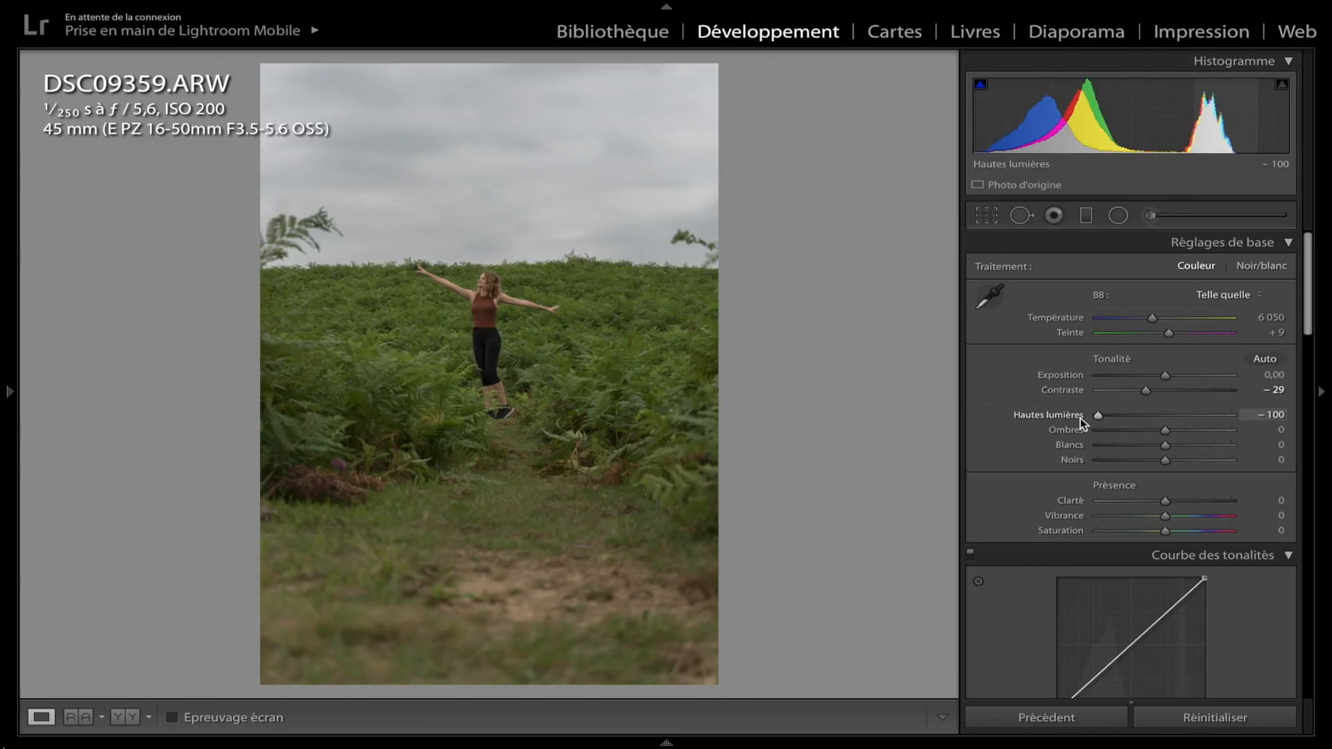
{"action": "mouse_move", "coordinate": [1164, 460]}
{"action": "left_mouse_down"}
{"action": "mouse_move", "coordinate": [1144, 462]}
{"action": "mouse_move", "coordinate": [1158, 431]}
{"action": "mouse_move", "coordinate": [1156, 447]}
{"action": "left_mouse_up"}
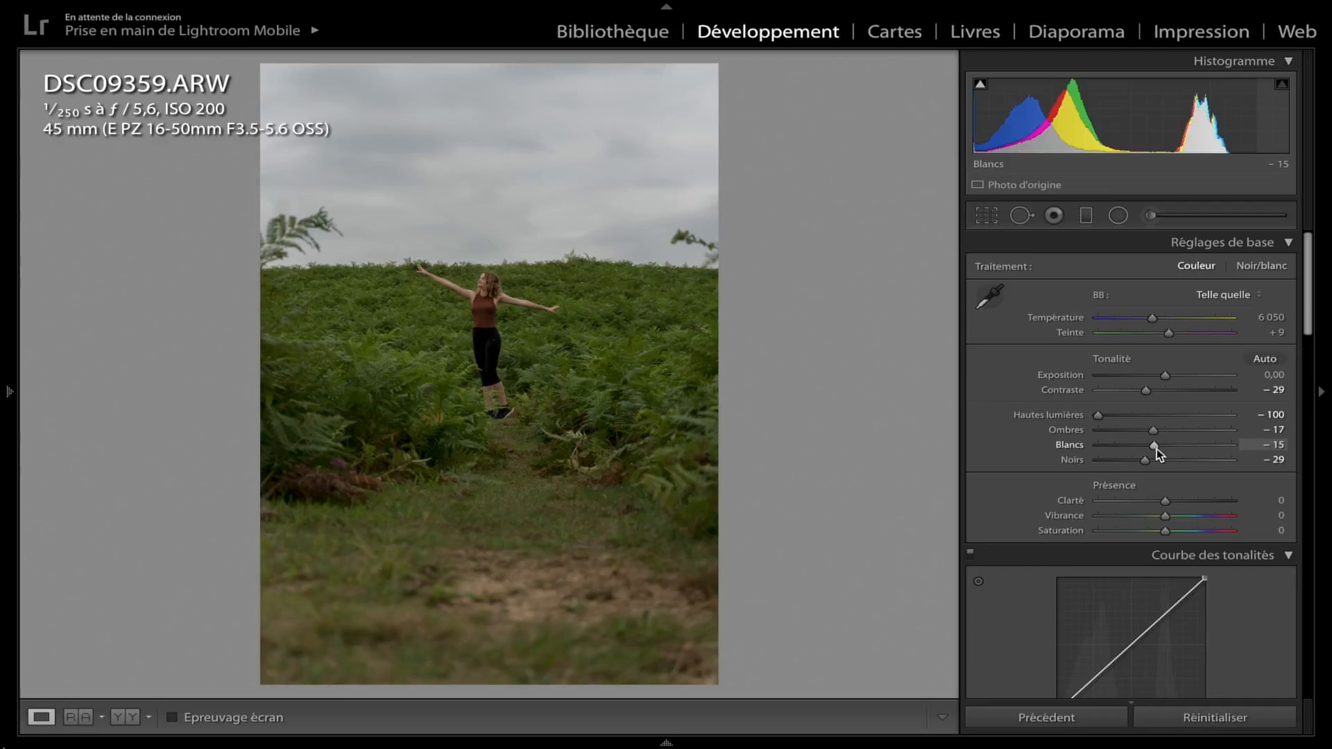
{"action": "left_click_drag", "start_coordinate": [1165, 501], "coordinate": [1152, 500]}
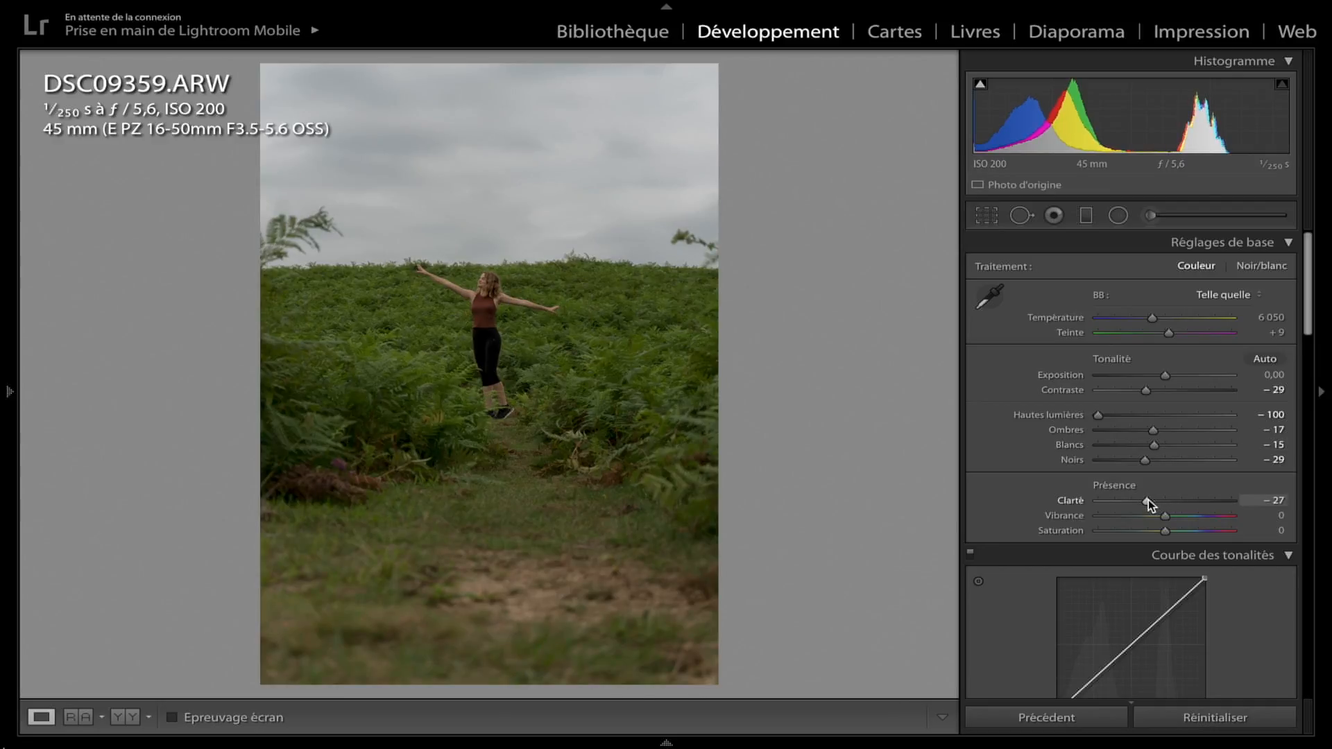
{"action": "left_click_drag", "start_coordinate": [1166, 530], "coordinate": [1160, 530]}
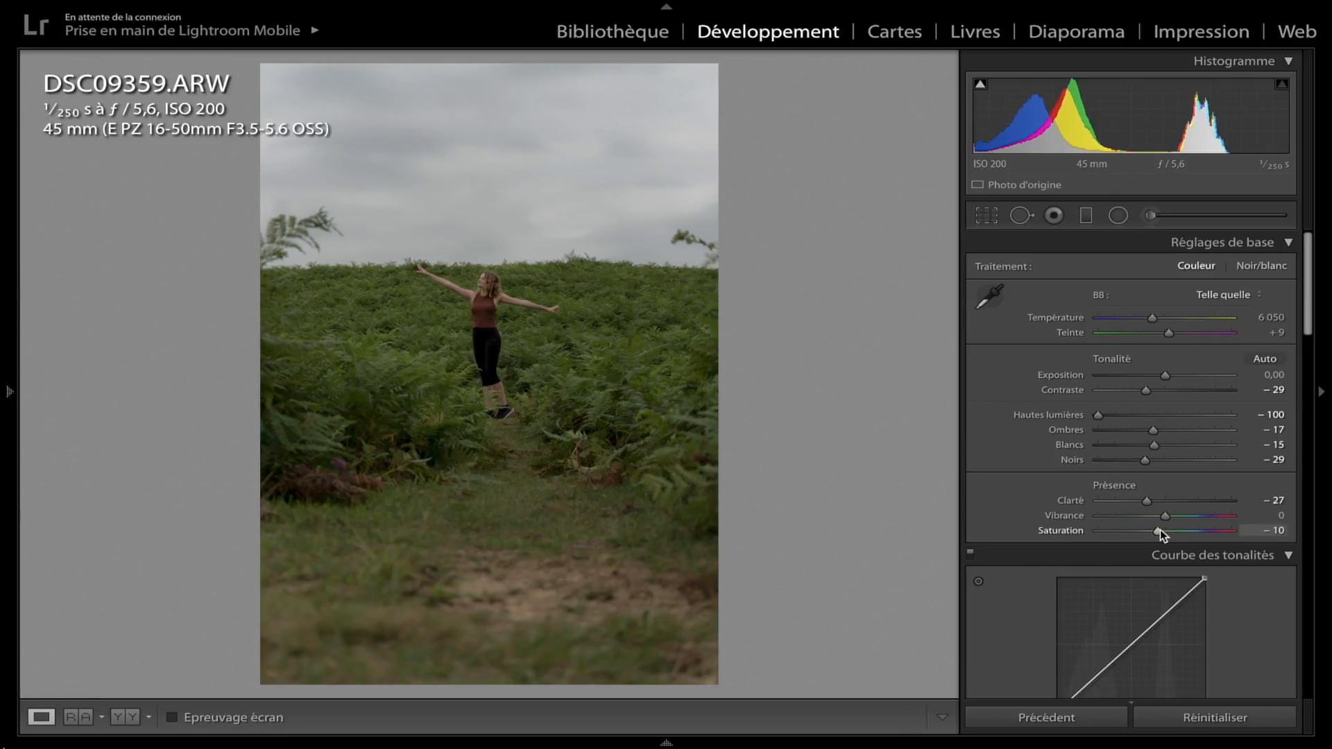
- In the camera calibration, set the primary hues to −27 for red, +35 for green and +24 for blue
{"action": "scroll", "coordinate": [1160, 530], "scroll_direction": "down", "scroll_amount": 15}
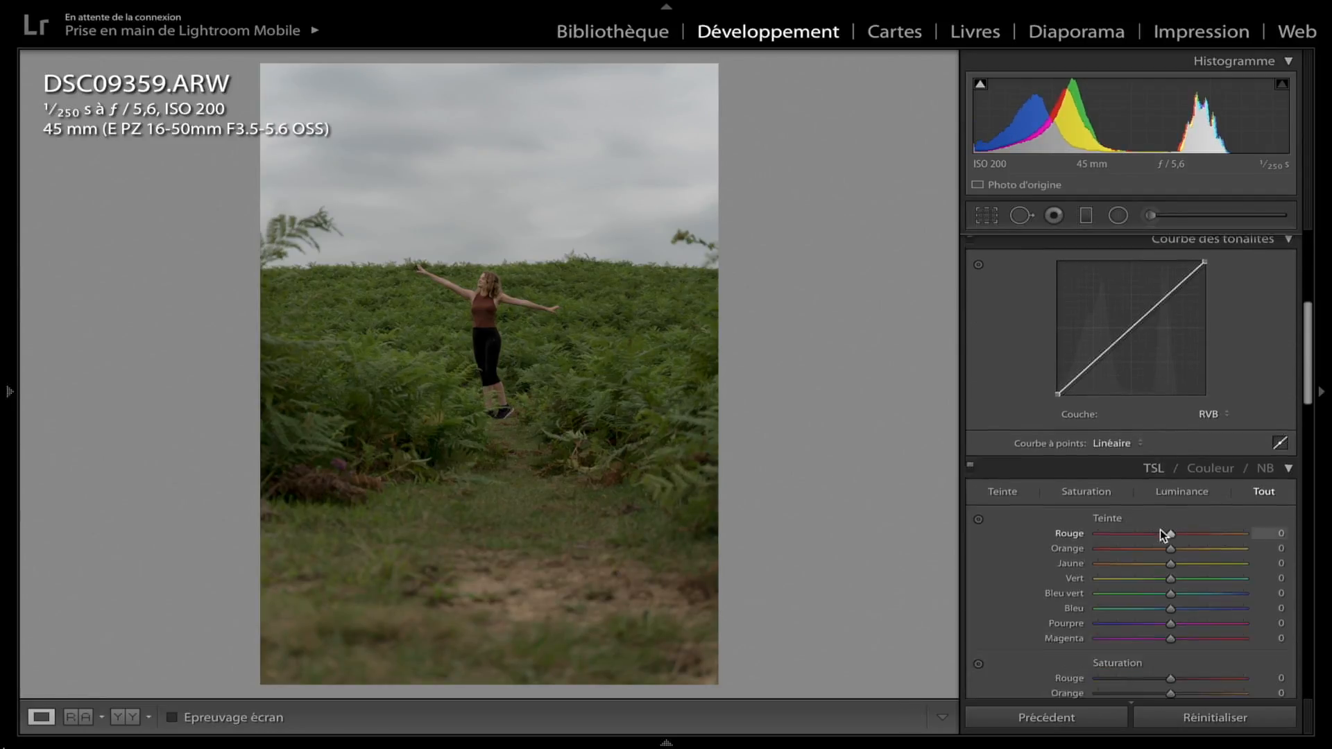
{"action": "scroll", "coordinate": [1161, 532], "scroll_direction": "down", "scroll_amount": 5}
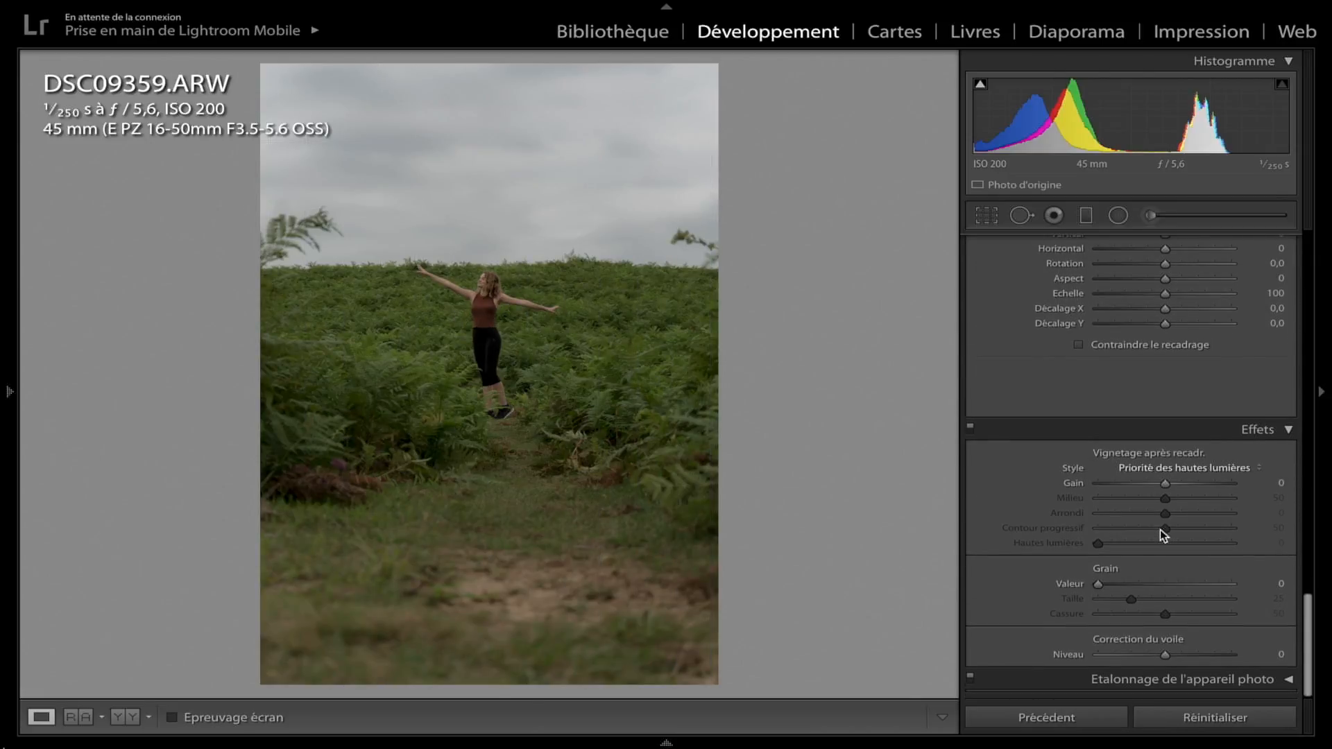
{"action": "left_click", "coordinate": [1289, 681]}
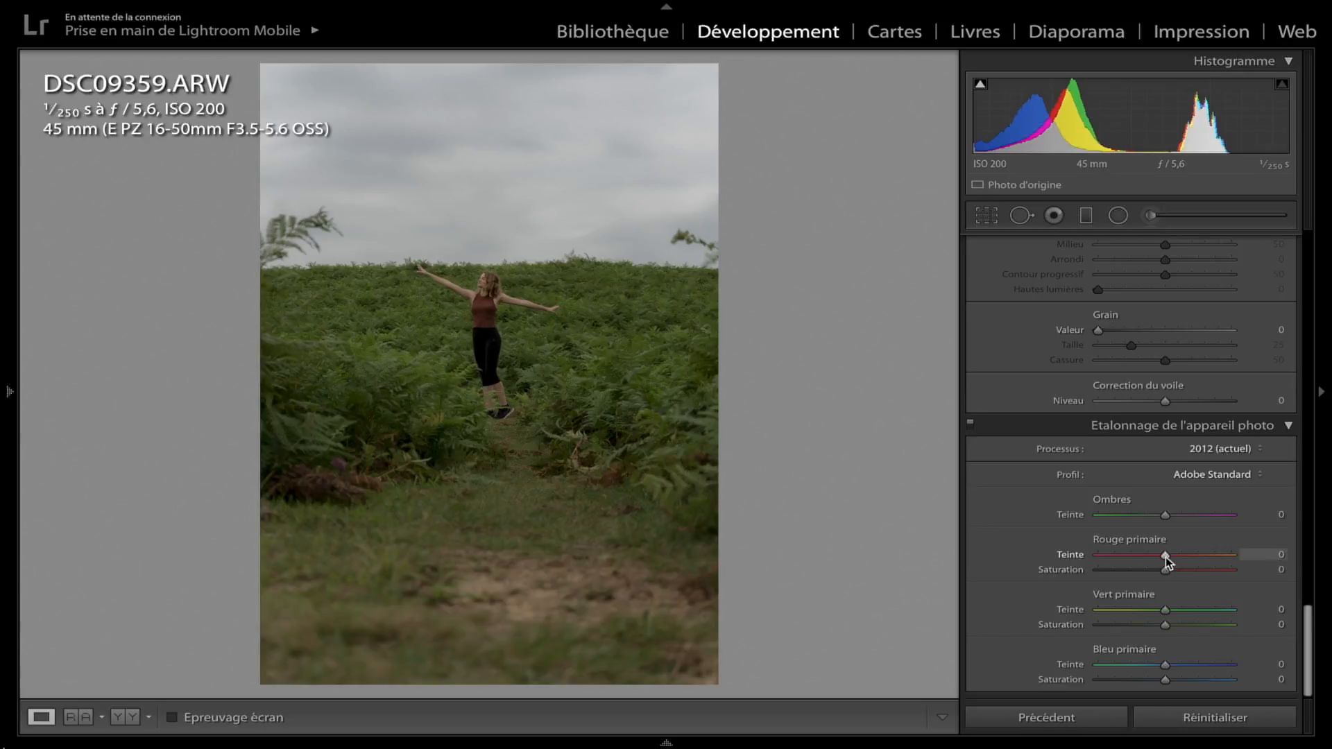
{"action": "left_click_drag", "start_coordinate": [1175, 557], "coordinate": [1146, 555]}
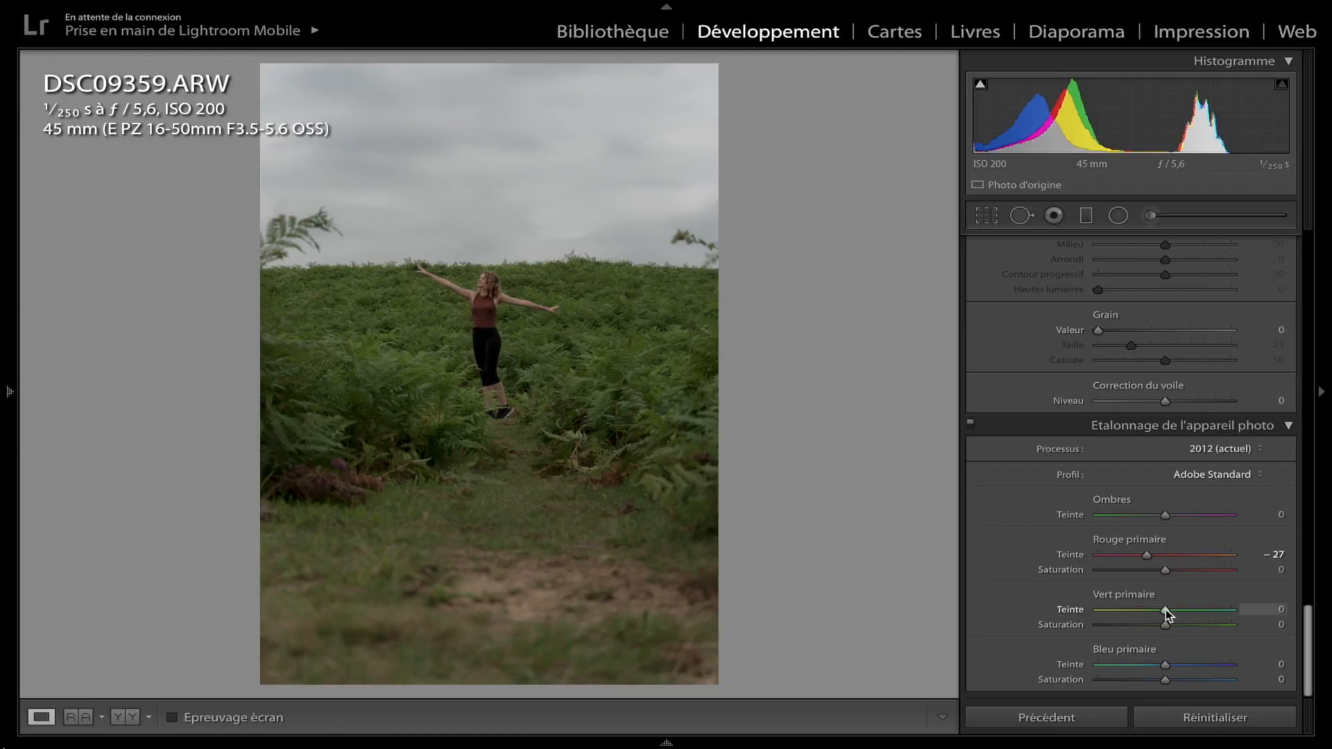
{"action": "left_click_drag", "start_coordinate": [1165, 611], "coordinate": [1190, 613]}
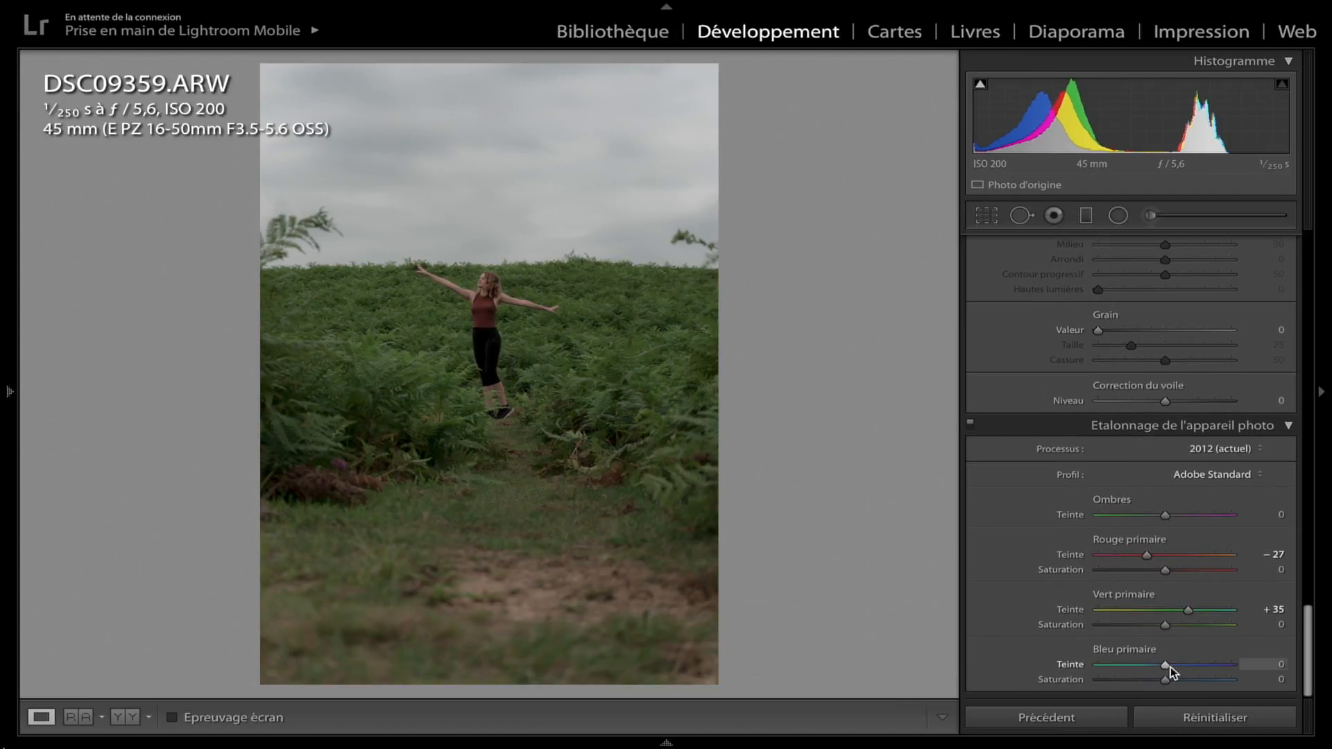
{"action": "mouse_move", "coordinate": [1171, 667]}
{"action": "left_mouse_down"}
{"action": "mouse_move", "coordinate": [1147, 666]}
{"action": "mouse_move", "coordinate": [1185, 667]}
{"action": "left_mouse_up"}
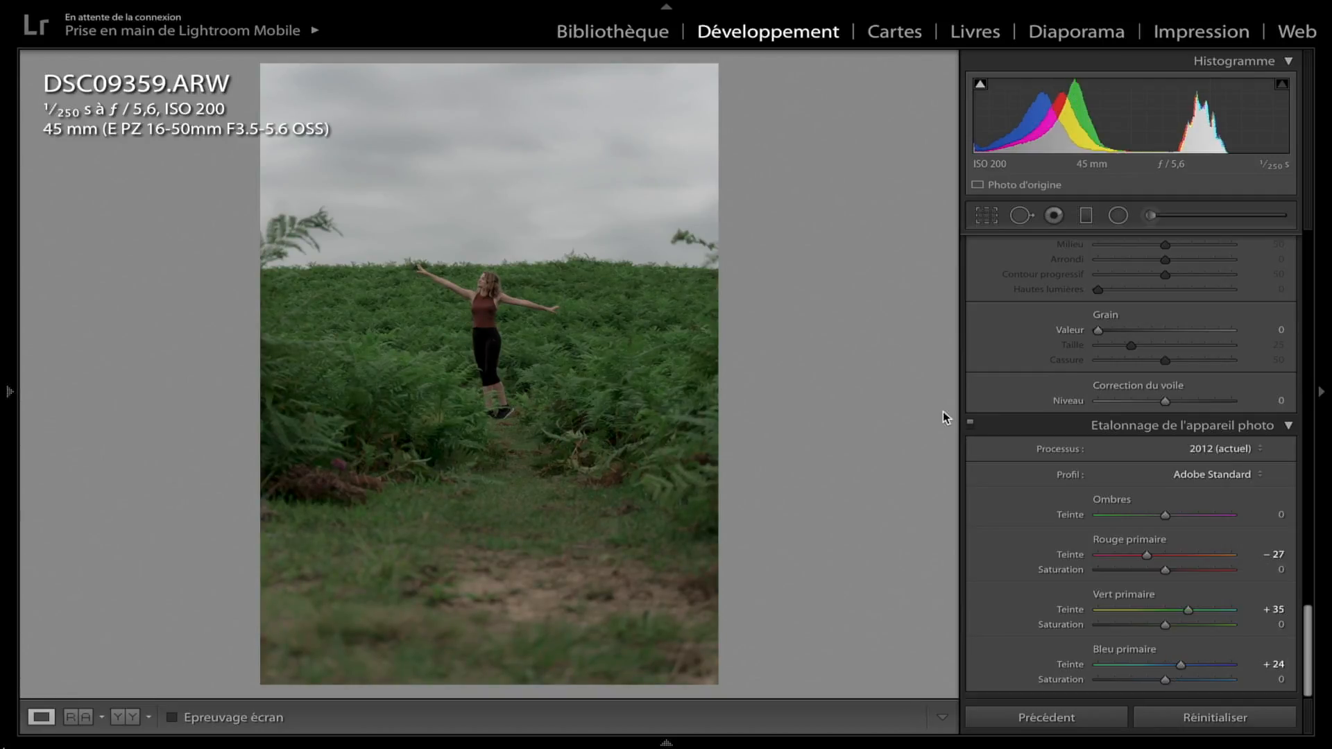
- Compare the photo with and without the camera calibration adjustments
{"action": "left_click", "coordinate": [969, 423]}
{"action": "left_click", "coordinate": [970, 425]}
{"action": "left_click", "coordinate": [970, 423]}
{"action": "left_click", "coordinate": [970, 423]}
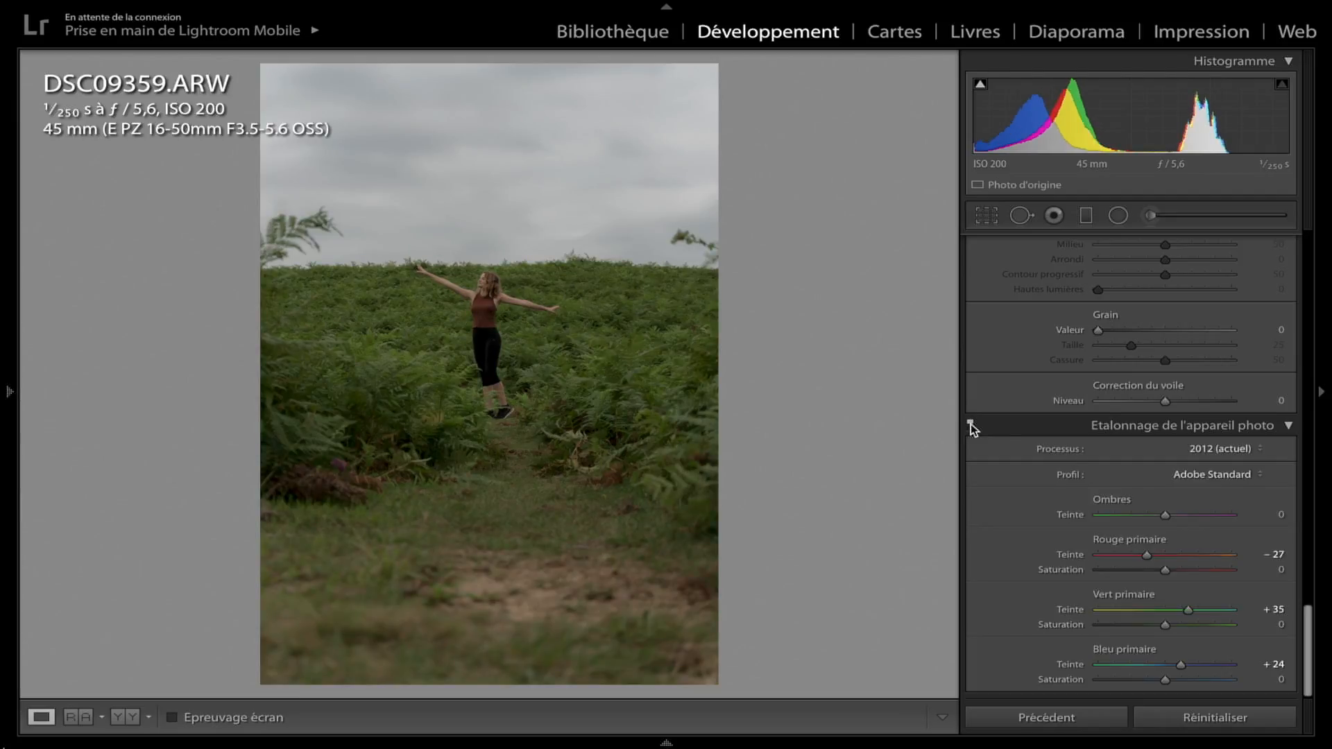
- Look through the Teinte, Saturation and Luminance views of the TSL settings and return to showing all of them
{"action": "scroll", "coordinate": [971, 425], "scroll_direction": "up", "scroll_amount": 15}
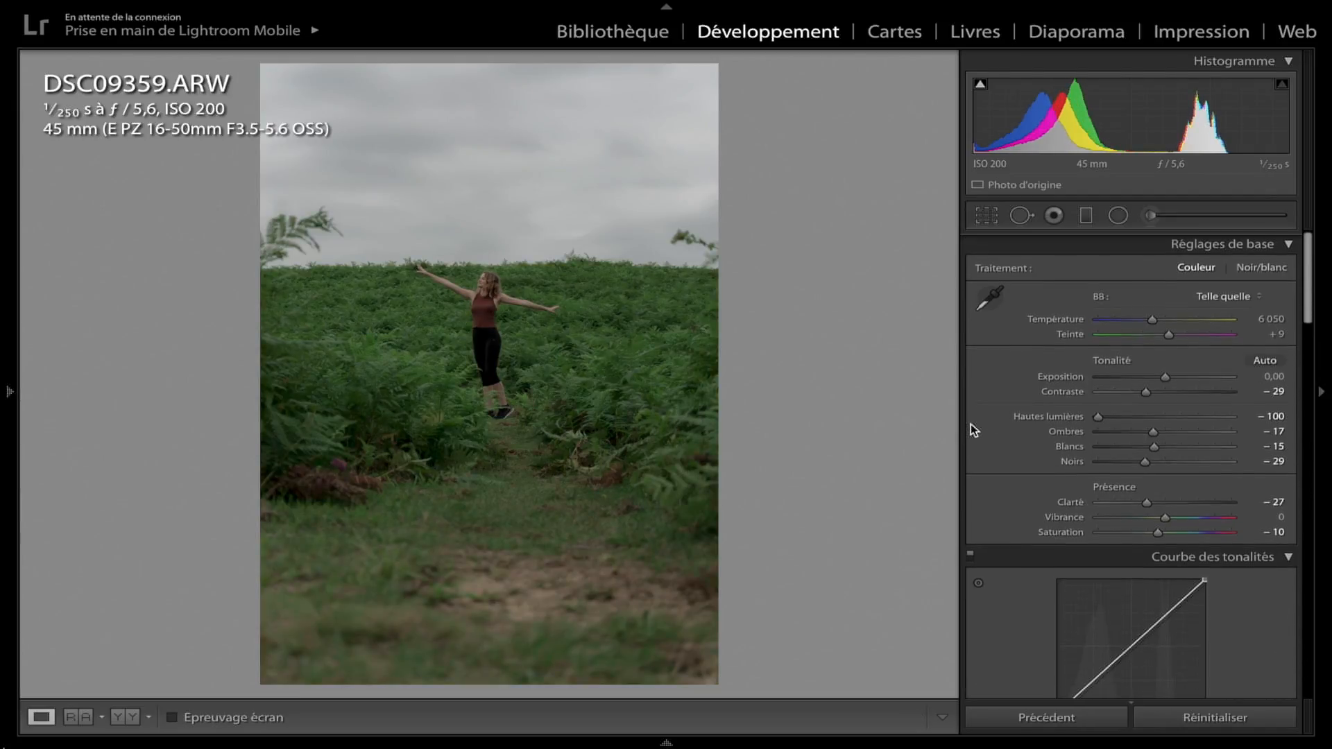
{"action": "scroll", "coordinate": [971, 425], "scroll_direction": "down", "scroll_amount": 8}
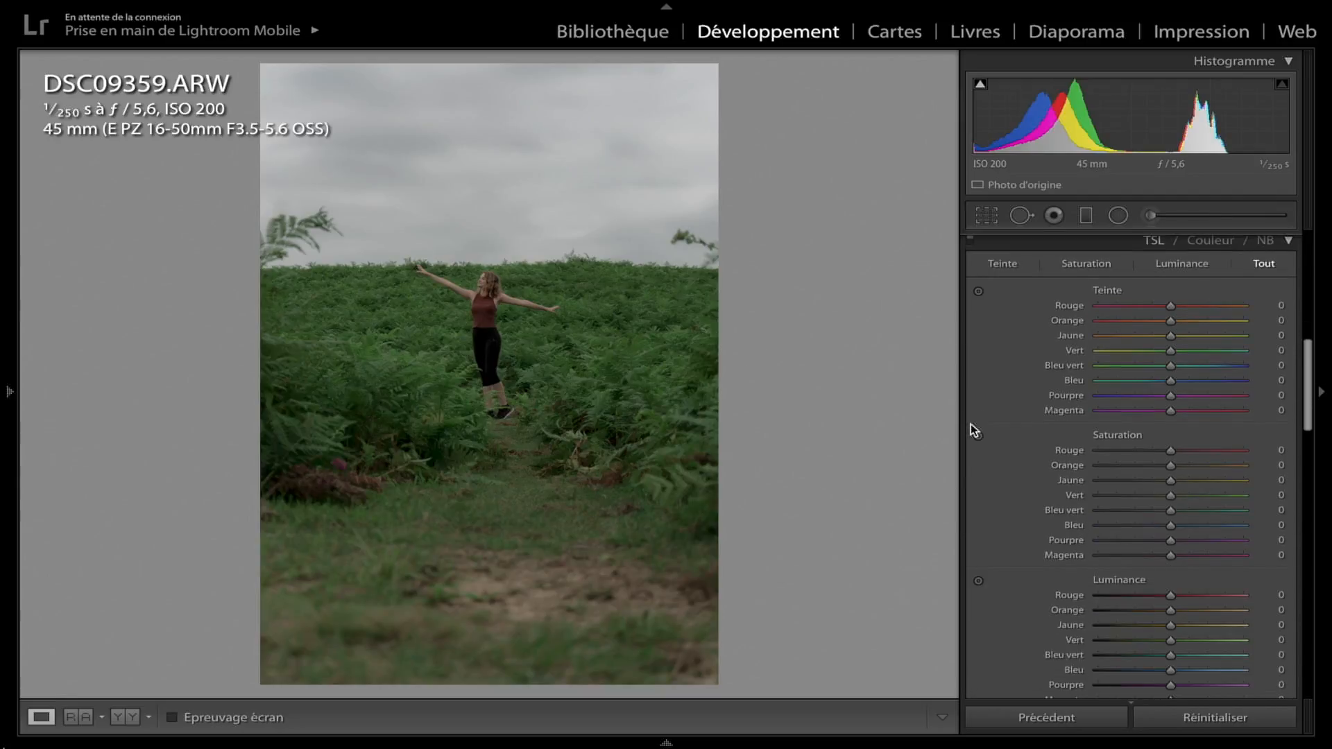
{"action": "scroll", "coordinate": [1131, 416], "scroll_direction": "down", "scroll_amount": 1}
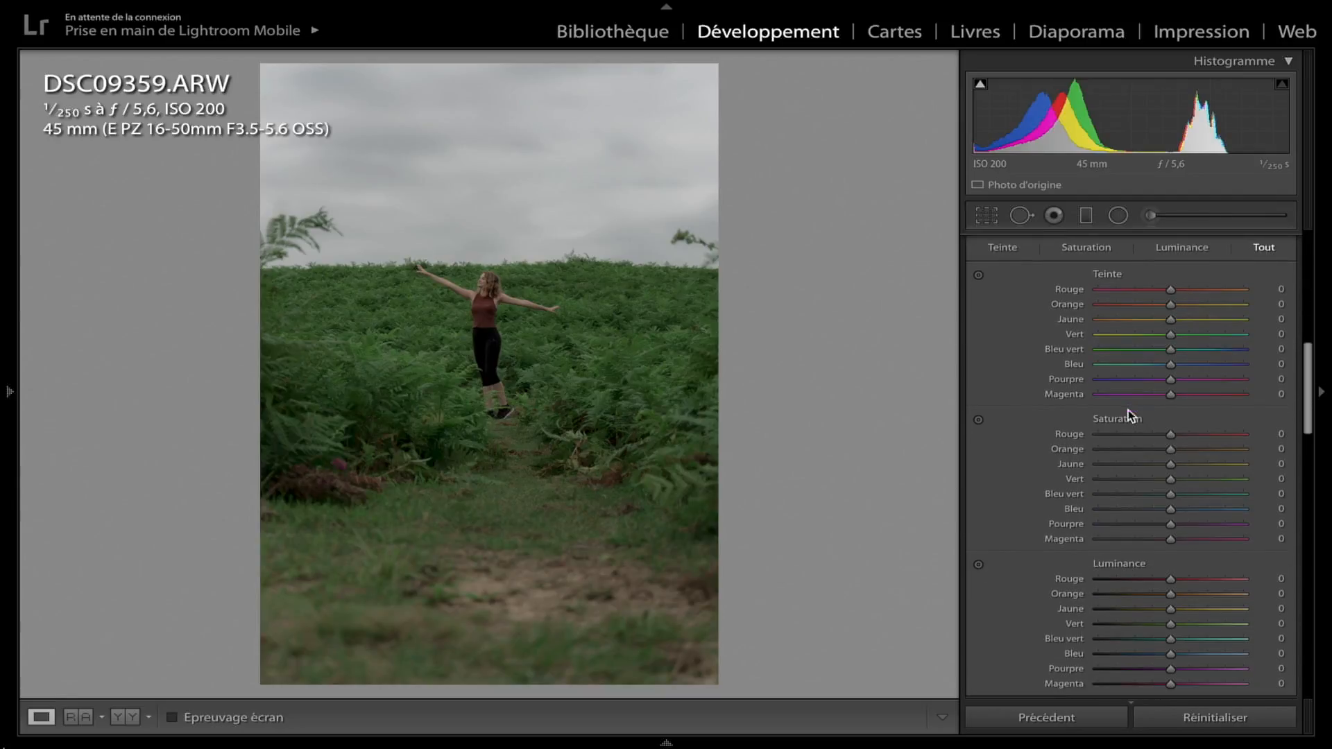
{"action": "left_click", "coordinate": [1006, 249]}
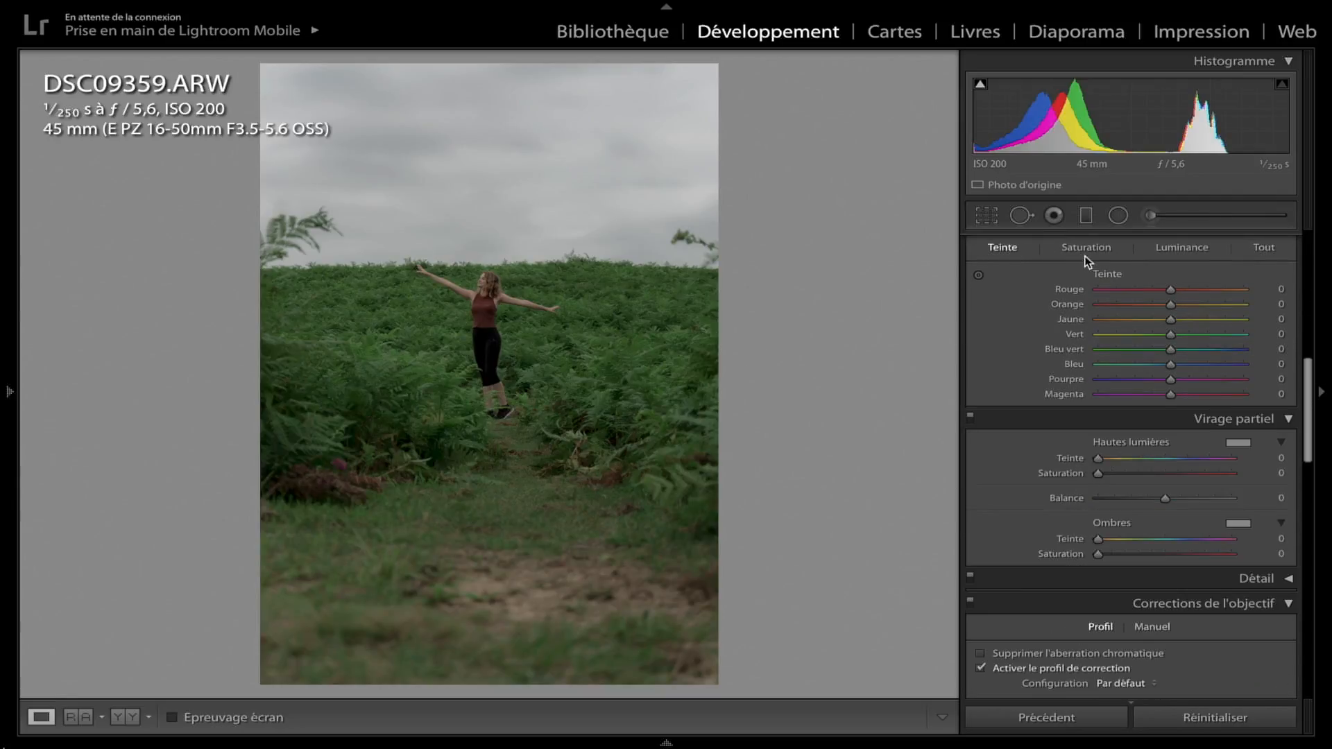
{"action": "left_click", "coordinate": [1100, 249]}
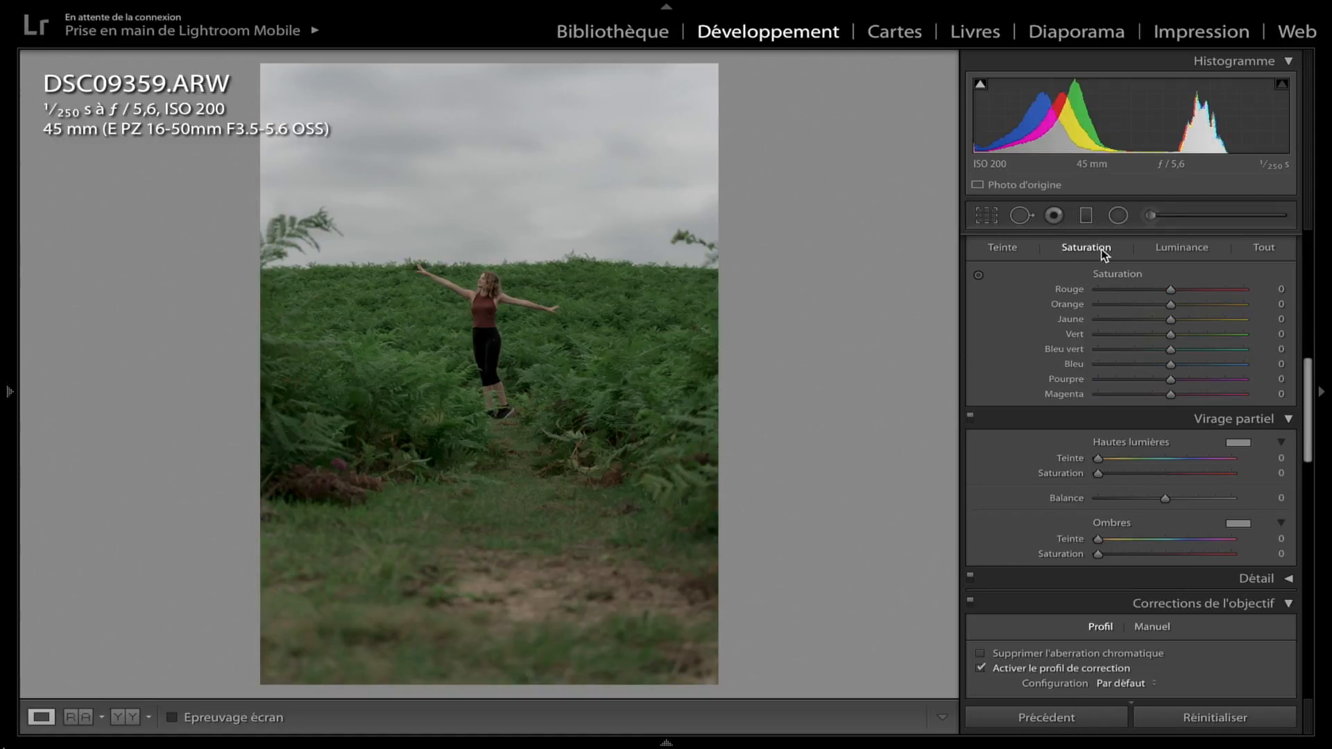
{"action": "left_click", "coordinate": [1183, 255]}
{"action": "left_click", "coordinate": [1269, 255]}
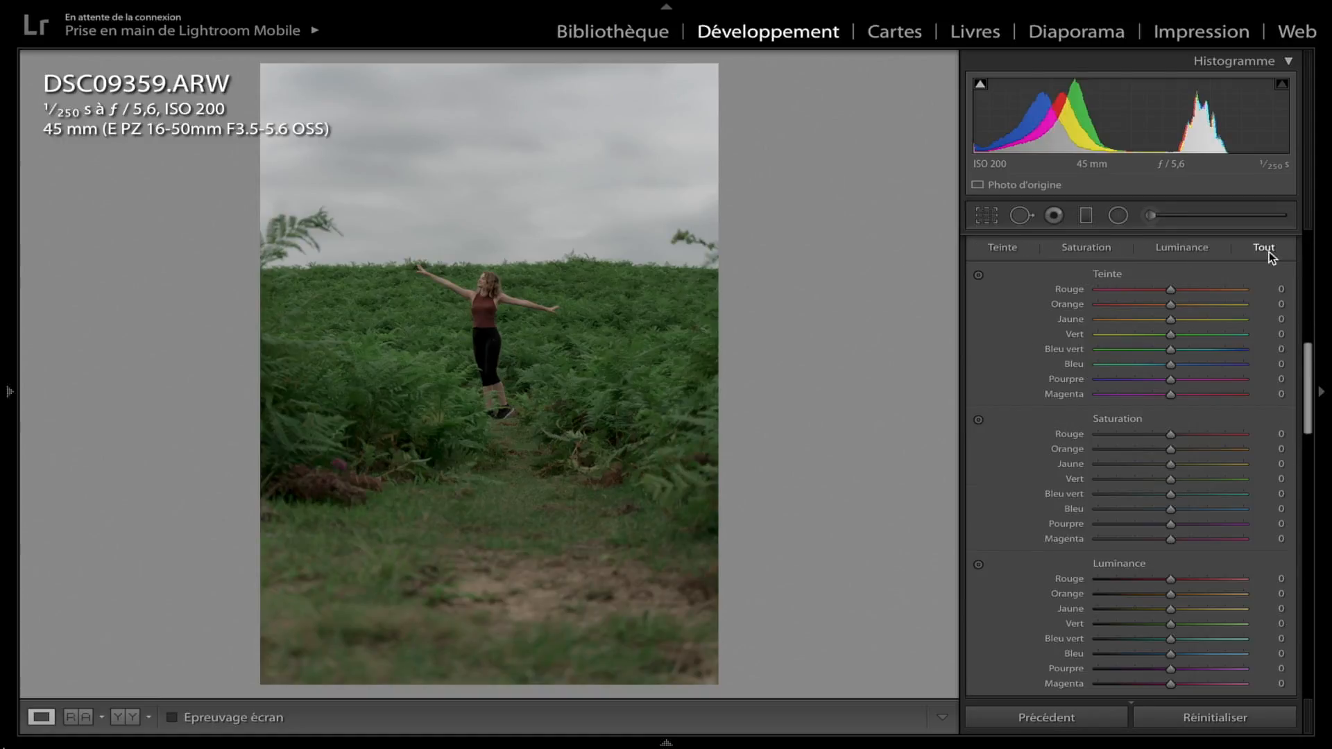
- In the TSL settings, set green to hue +15, saturation −53 and luminance −57, with yellow luminance −34 and orange luminance −12
{"action": "scroll", "coordinate": [1266, 419], "scroll_direction": "down", "scroll_amount": 1}
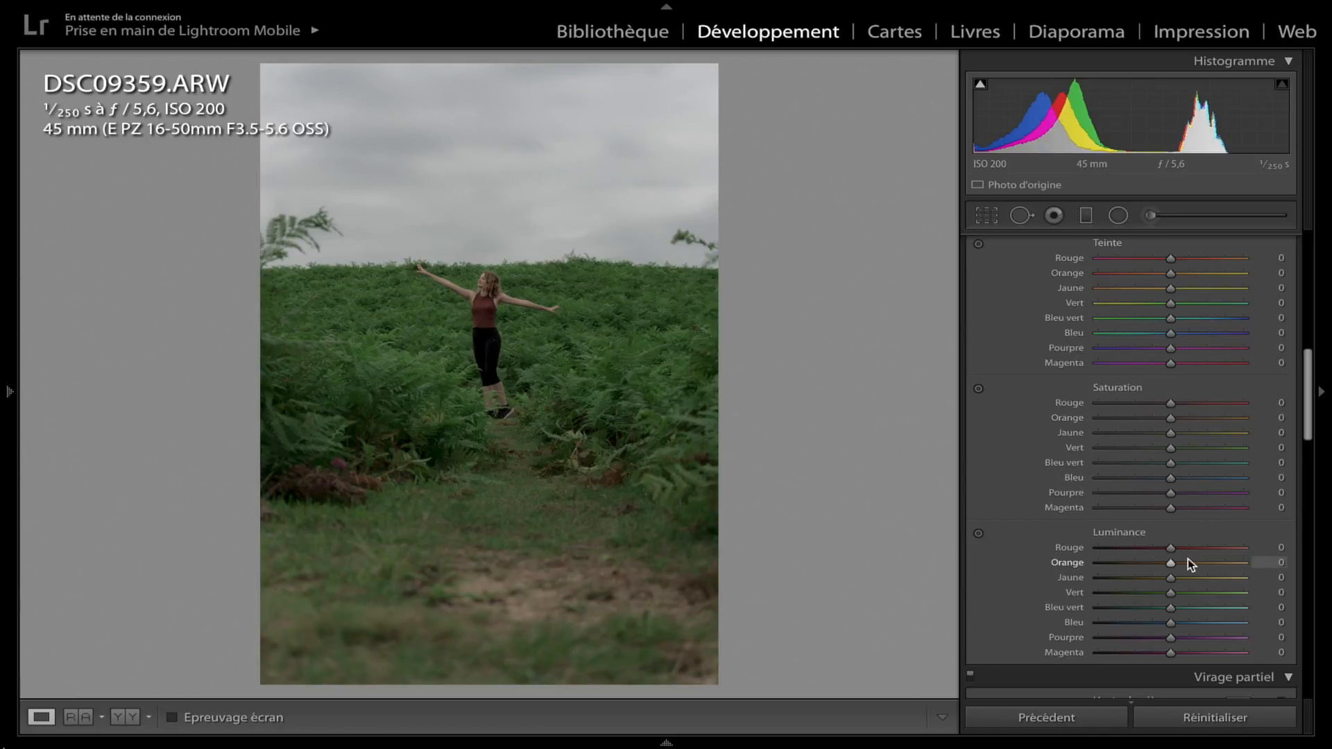
{"action": "left_click_drag", "start_coordinate": [1171, 594], "coordinate": [1127, 593]}
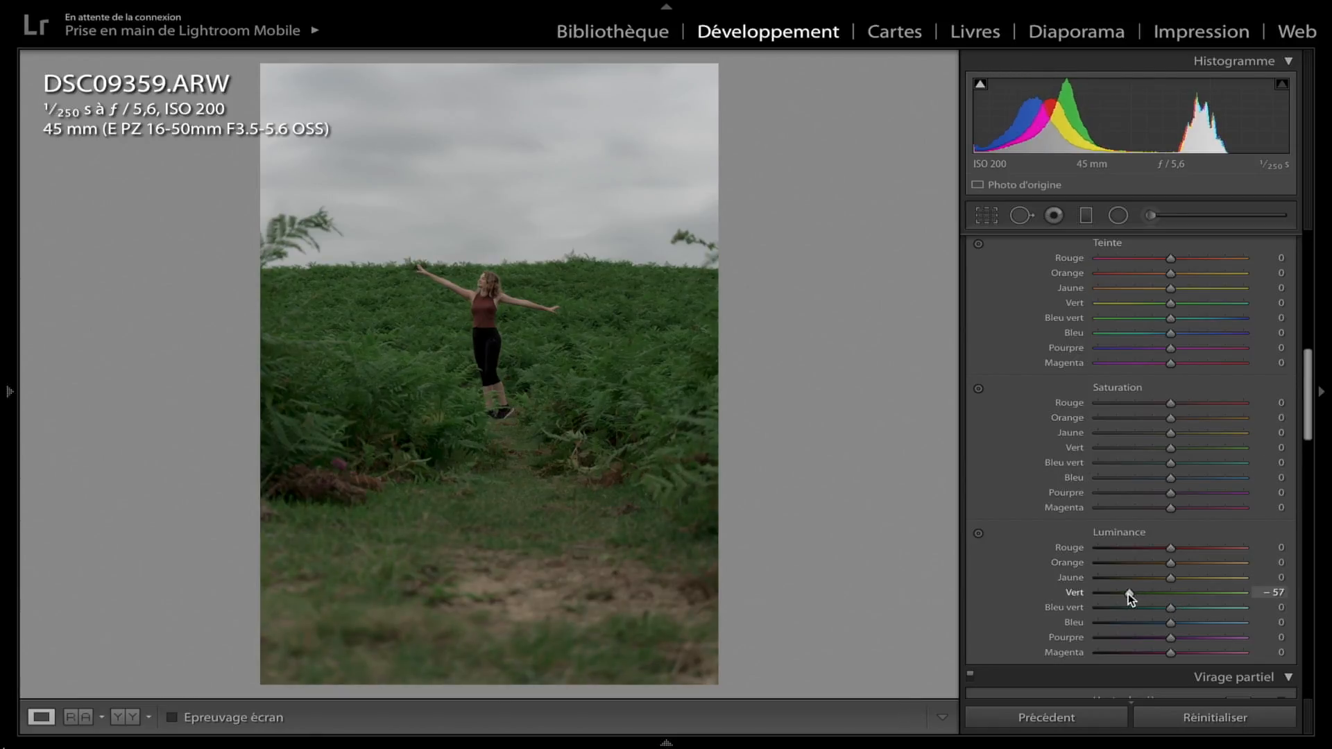
{"action": "left_click_drag", "start_coordinate": [1169, 448], "coordinate": [1147, 448]}
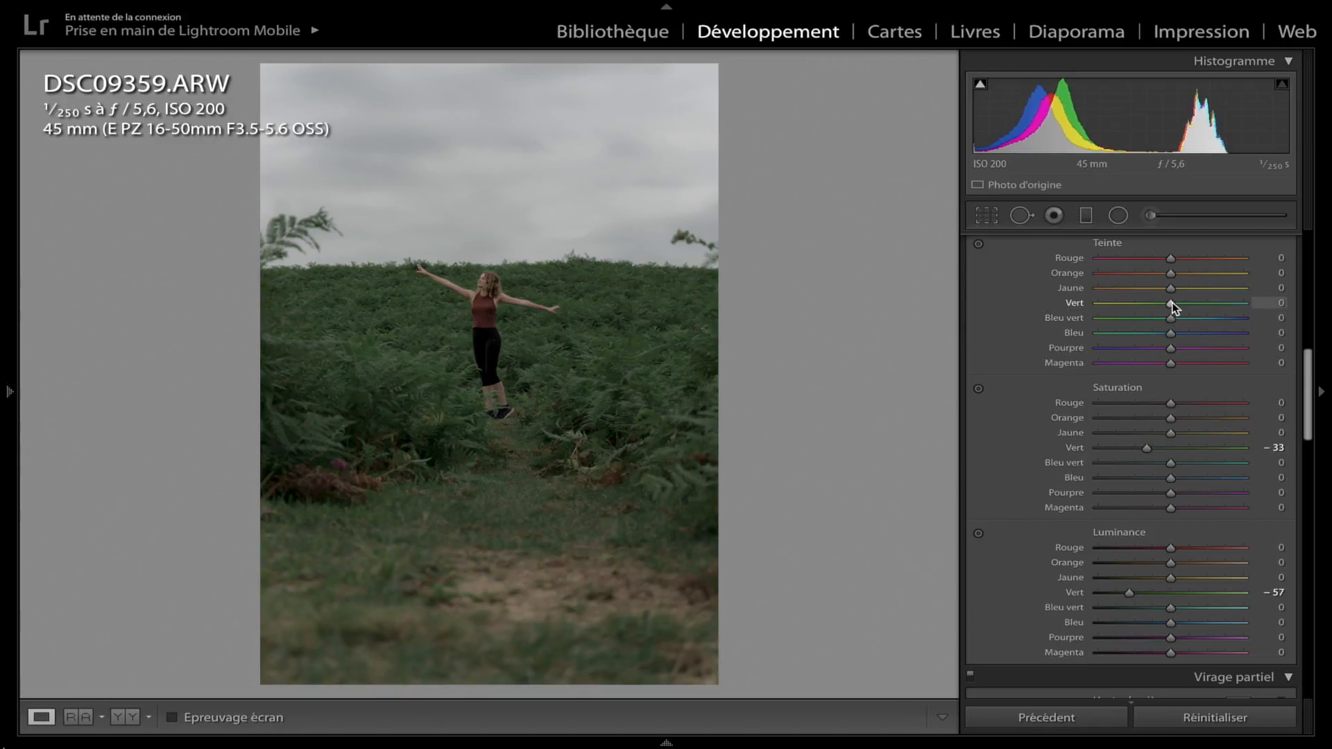
{"action": "left_click_drag", "start_coordinate": [1171, 304], "coordinate": [1181, 303]}
{"action": "left_click_drag", "start_coordinate": [1147, 447], "coordinate": [1133, 448]}
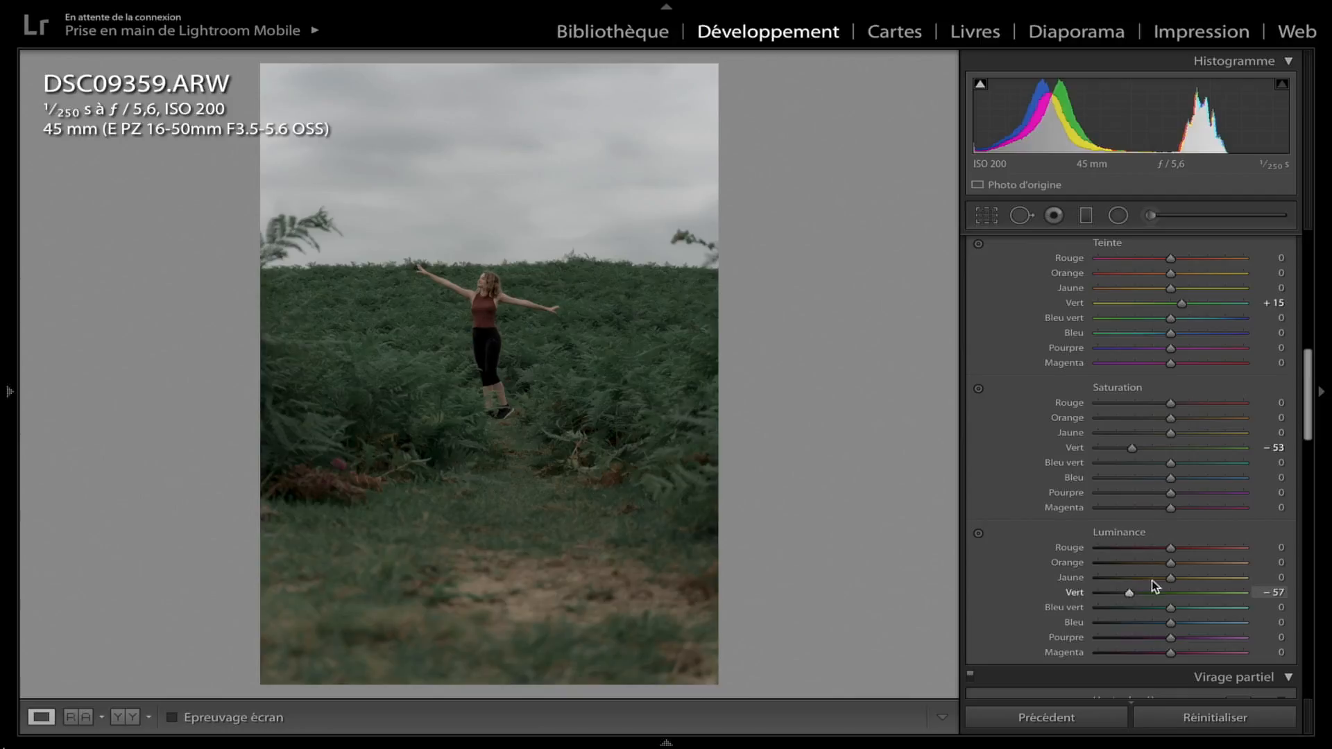
{"action": "mouse_move", "coordinate": [1170, 579]}
{"action": "left_mouse_down"}
{"action": "mouse_move", "coordinate": [1149, 582]}
{"action": "mouse_move", "coordinate": [1187, 580]}
{"action": "mouse_move", "coordinate": [1146, 580]}
{"action": "mouse_move", "coordinate": [1165, 570]}
{"action": "left_mouse_up"}
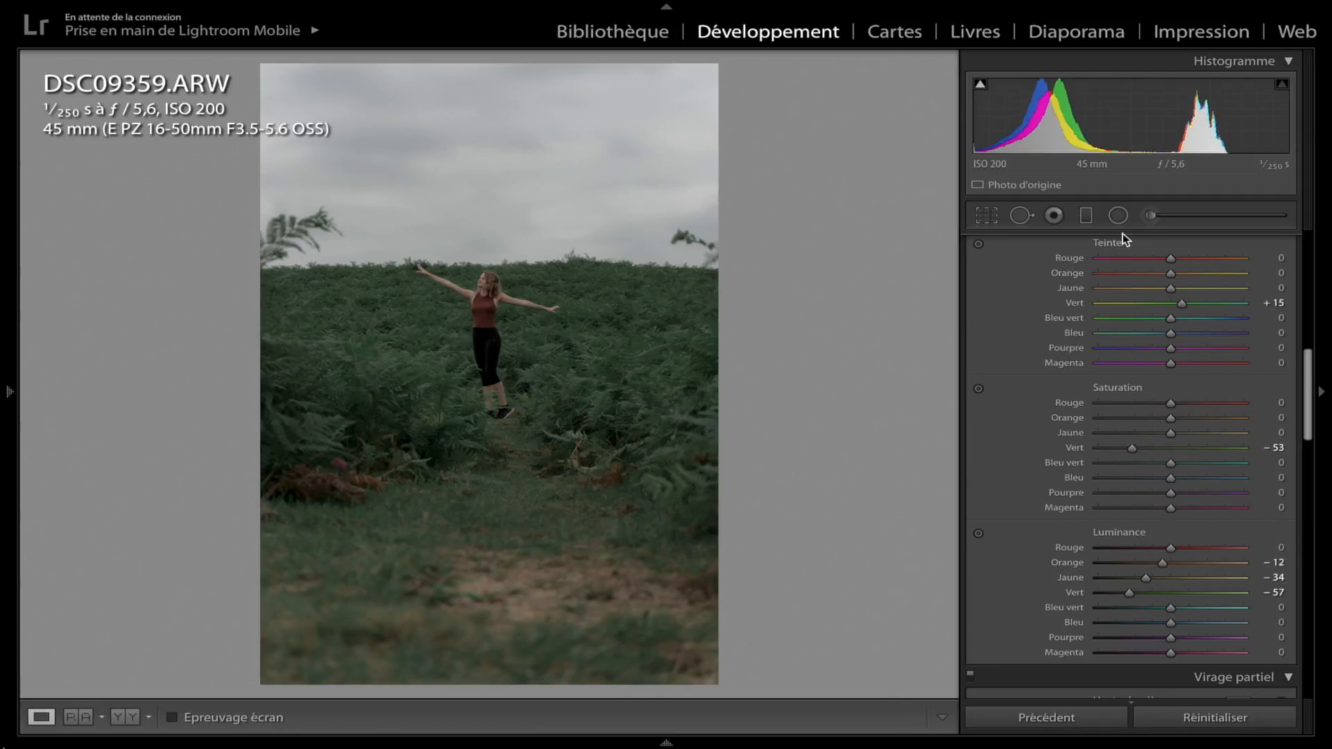
- Add a graduated filter over the sky from the photo's upper edge to the horizon, with Exposition −1,21
{"action": "left_click", "coordinate": [1087, 219]}
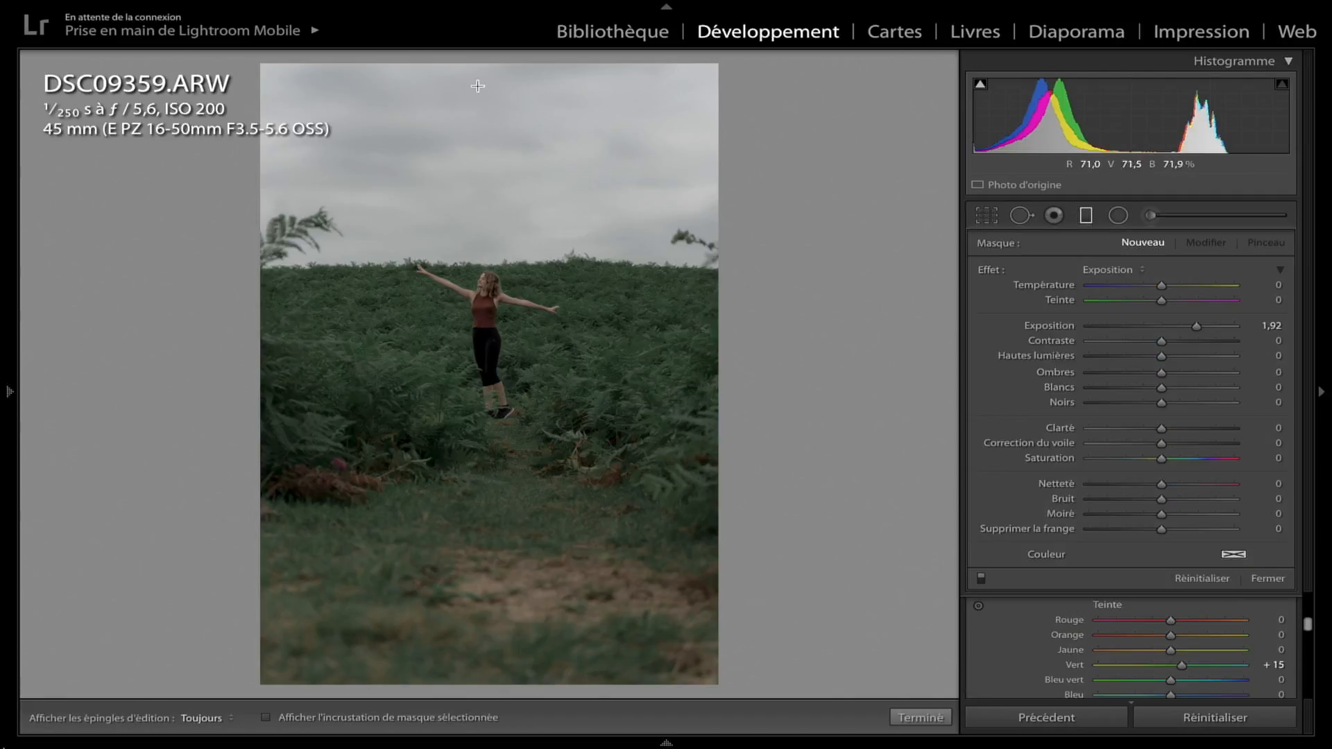
{"action": "left_click_drag", "start_coordinate": [469, 62], "coordinate": [471, 263]}
{"action": "left_click_drag", "start_coordinate": [1197, 326], "coordinate": [1140, 326]}
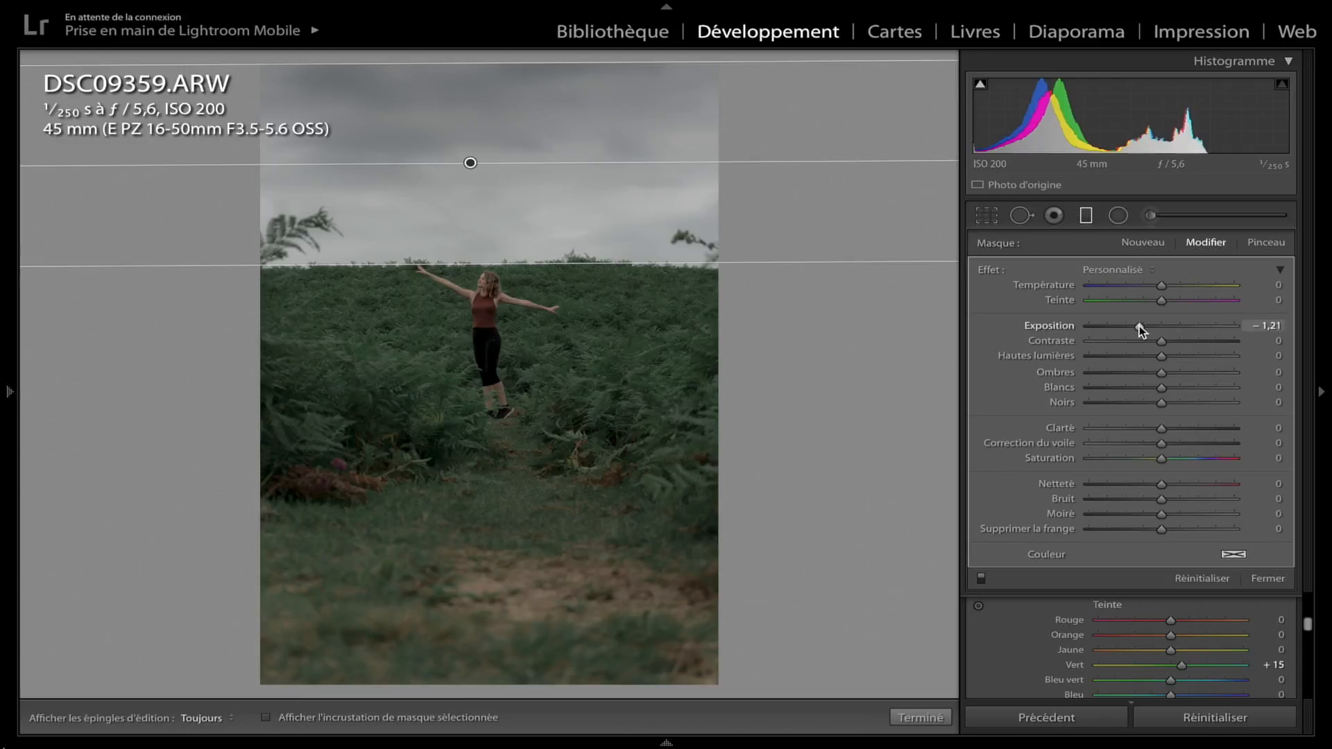
- Duplicate the sky's graduated filter, move the copy over the grassy foreground and set its Saturation to −32
{"action": "right_click", "coordinate": [471, 167]}
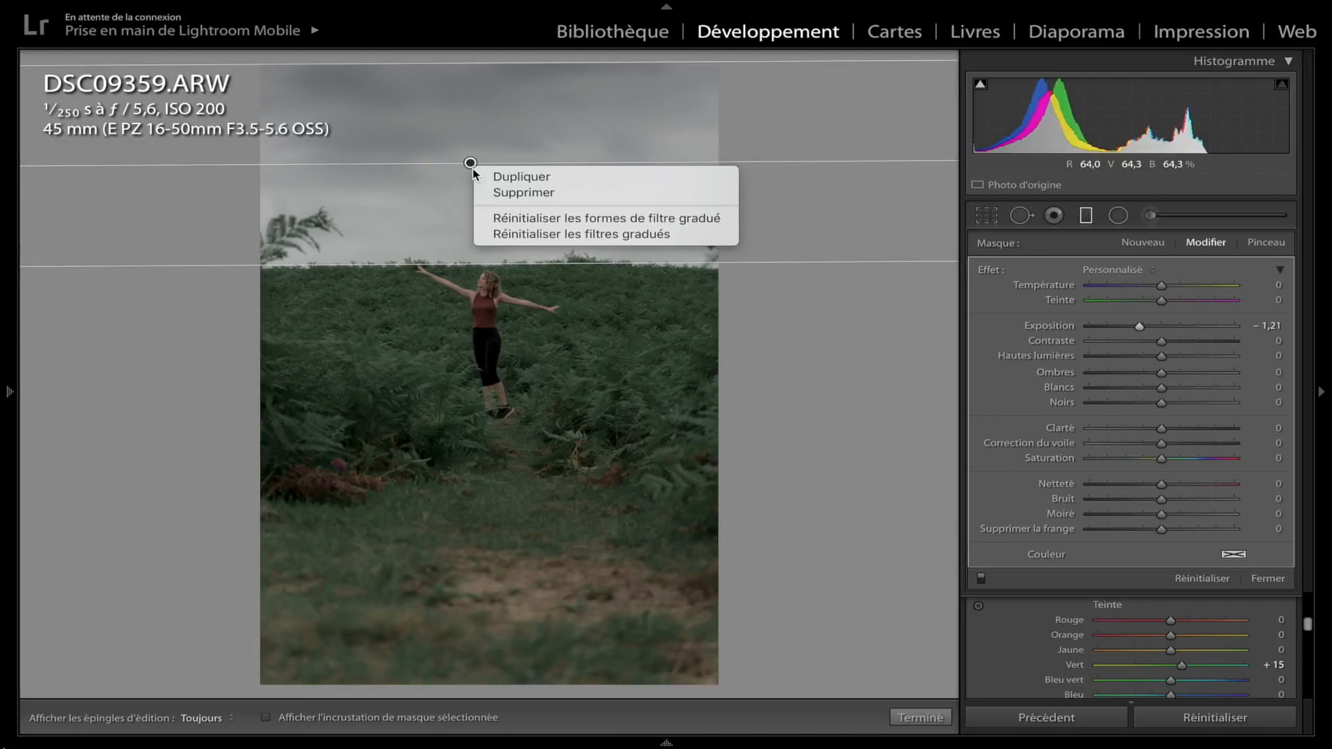
{"action": "left_click", "coordinate": [504, 173]}
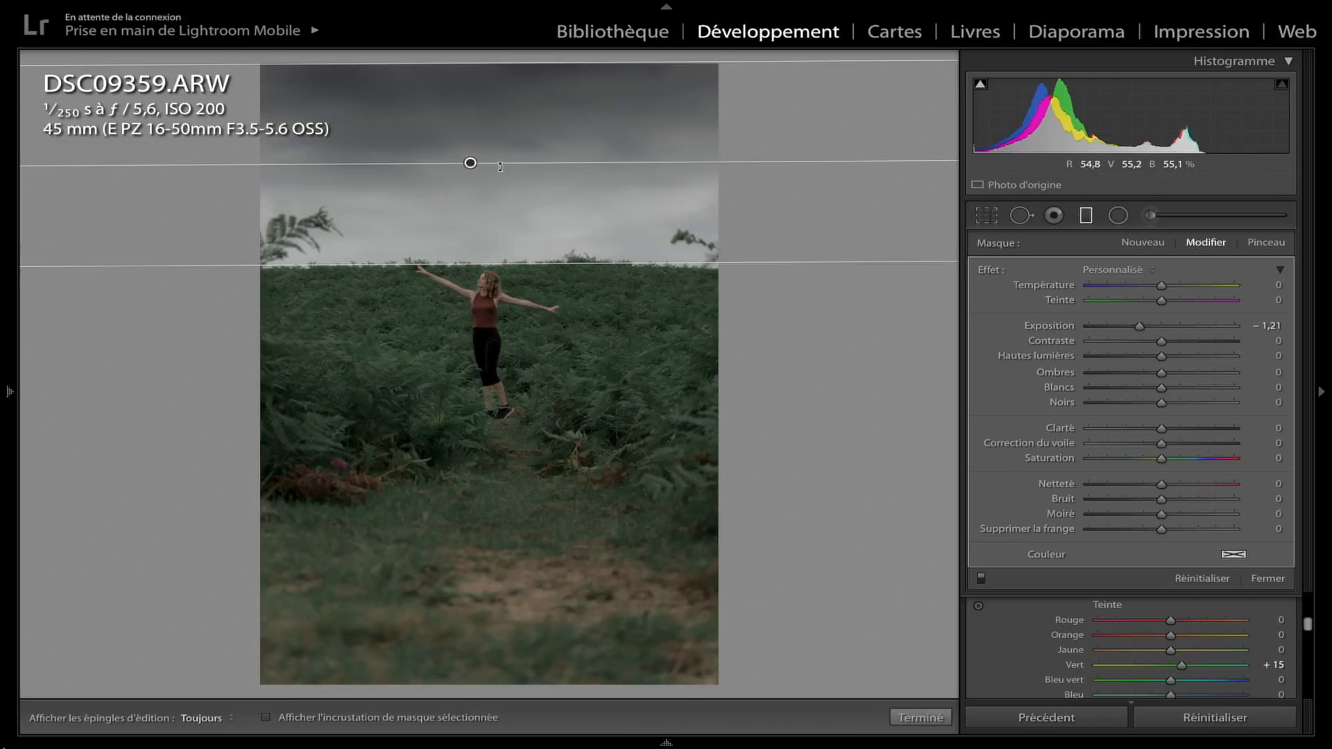
{"action": "left_click_drag", "start_coordinate": [467, 160], "coordinate": [493, 511]}
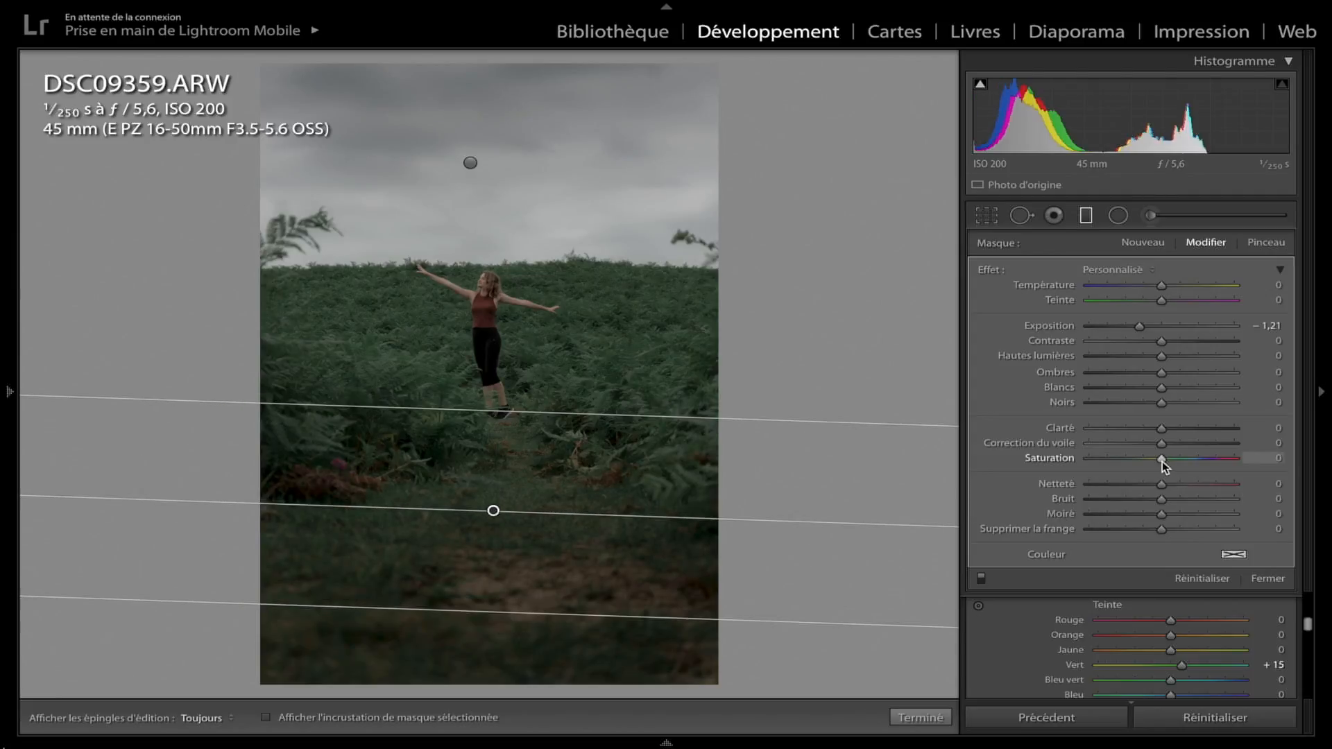
{"action": "left_click_drag", "start_coordinate": [1162, 461], "coordinate": [1142, 460]}
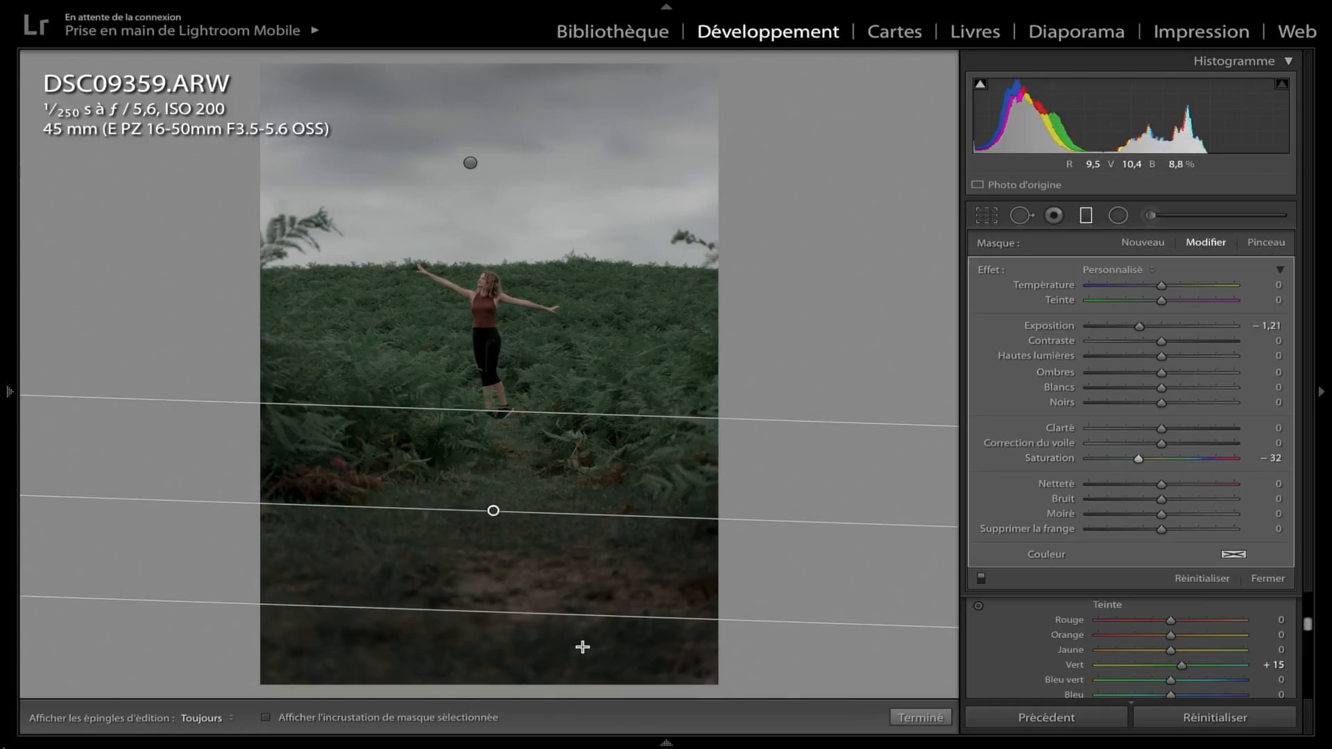
{"action": "left_click", "coordinate": [923, 717]}
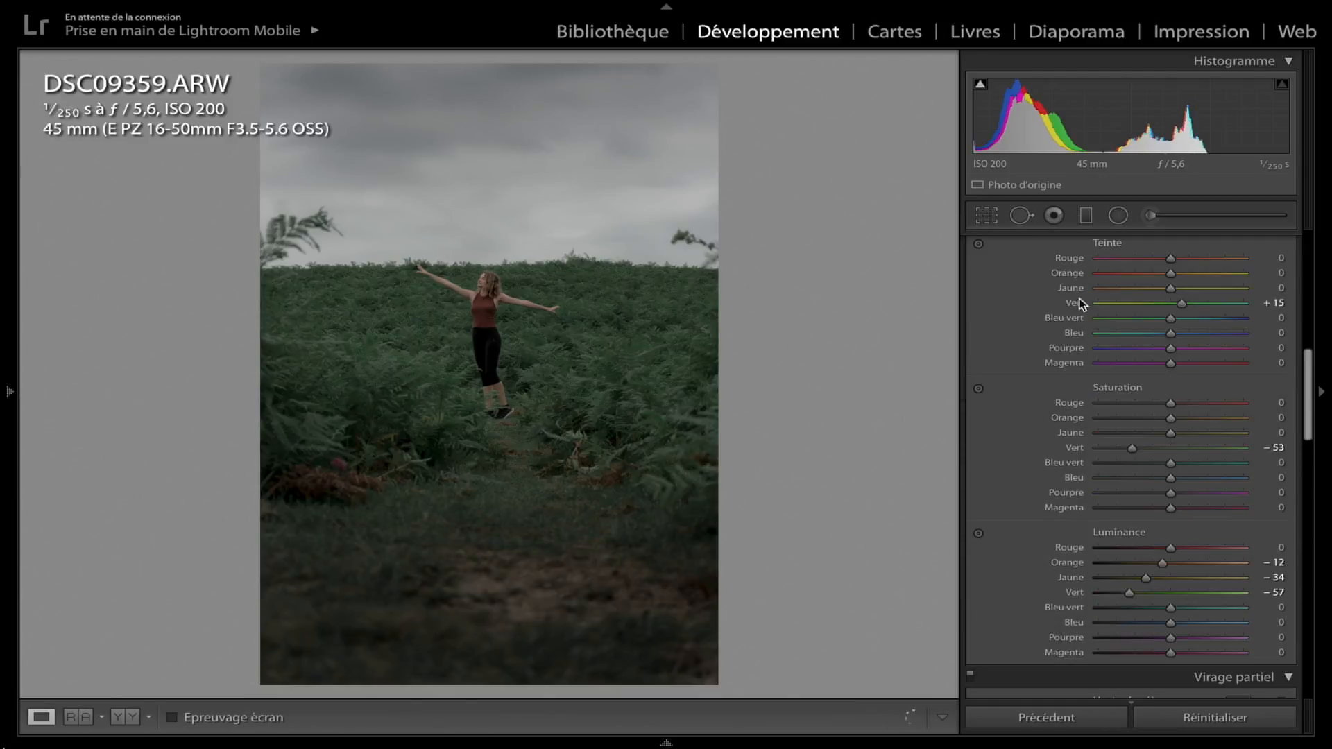
- Draw a circular radial filter enclosing the woman and centre it on her torso
{"action": "left_click", "coordinate": [1118, 215]}
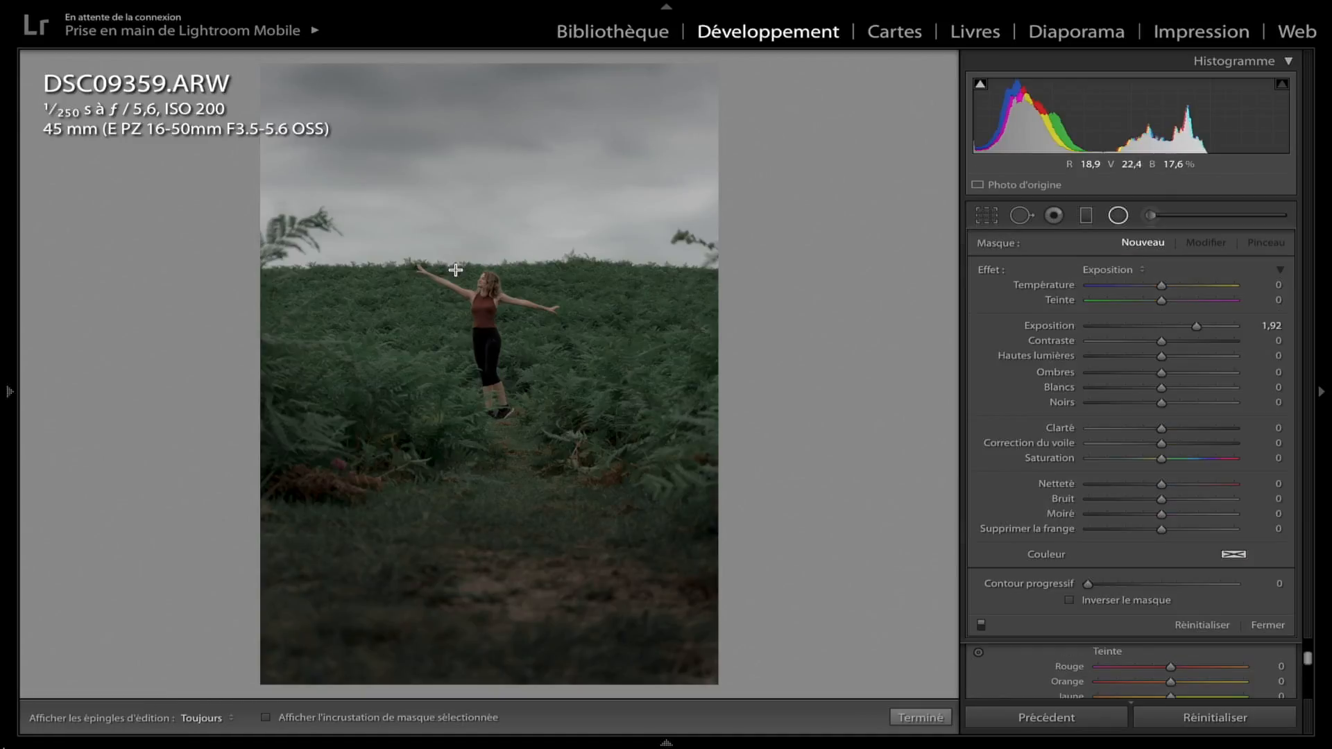
{"action": "left_click_drag", "start_coordinate": [456, 269], "coordinate": [587, 393]}
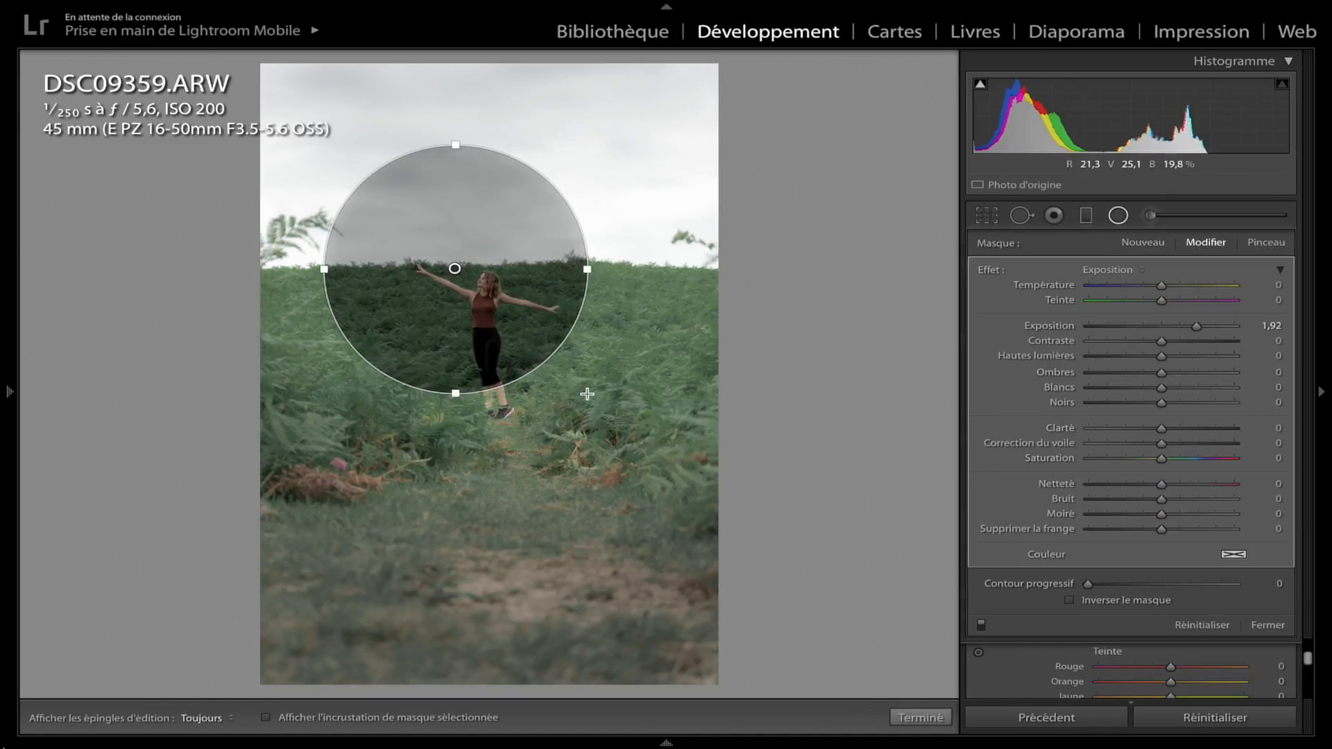
{"action": "left_click_drag", "start_coordinate": [507, 337], "coordinate": [538, 386]}
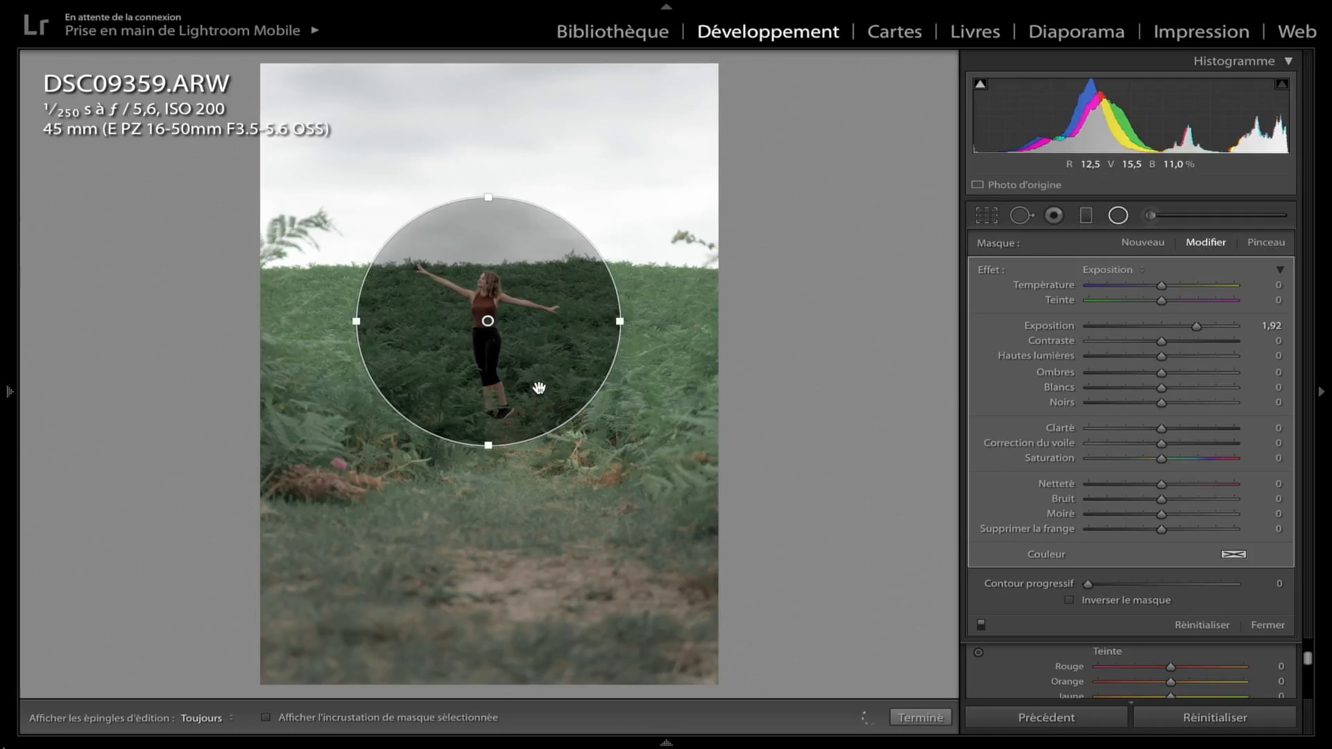
- Invert the radial filter's mask and set Contour progressif to 93, Exposition to 0,18 and Ombres to 13
{"action": "left_click", "coordinate": [1070, 601]}
{"action": "left_click_drag", "start_coordinate": [1088, 585], "coordinate": [1228, 586]}
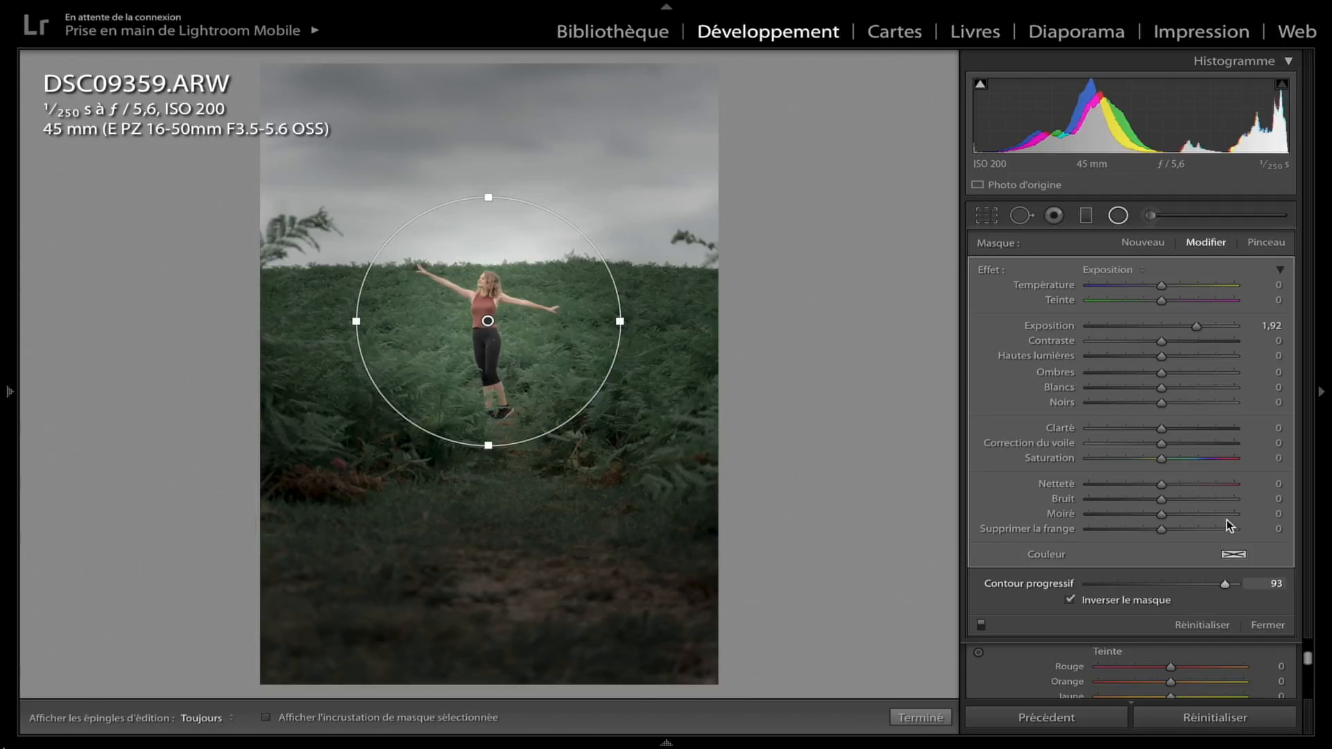
{"action": "double_click", "coordinate": [1197, 329]}
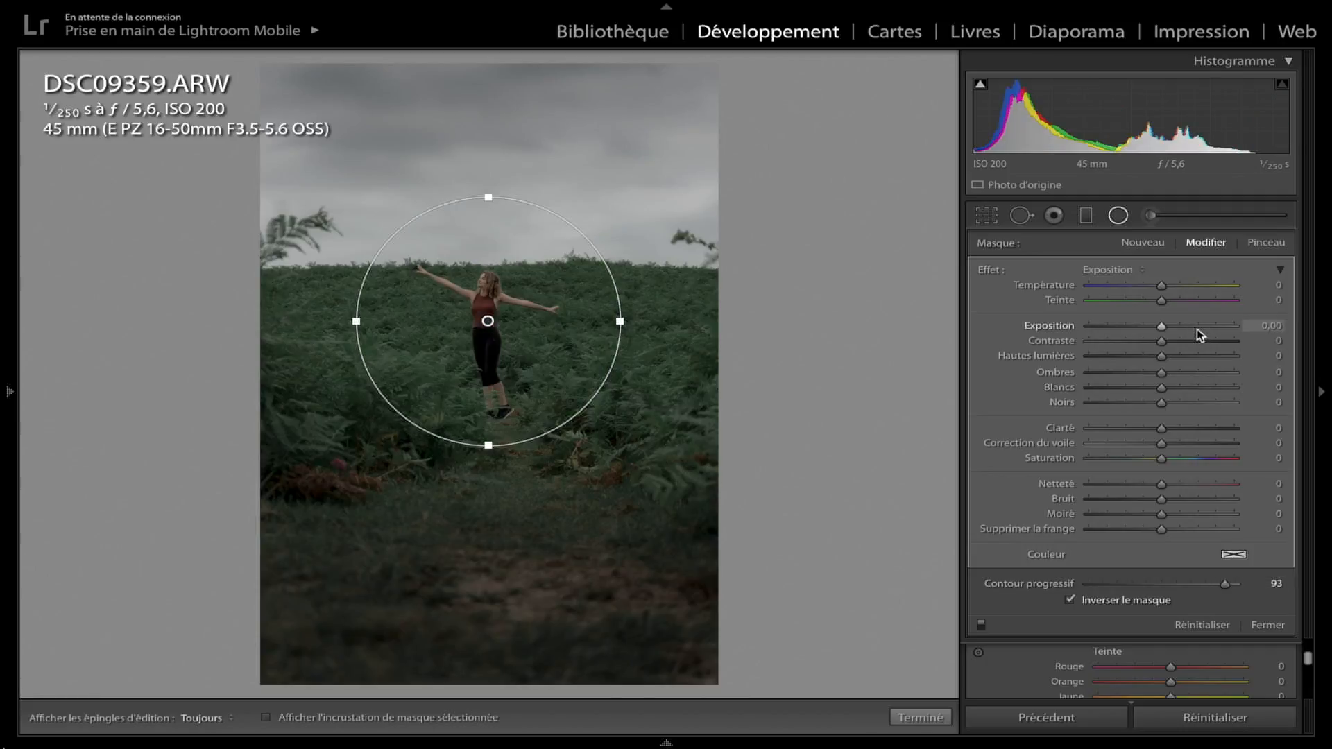
{"action": "left_click_drag", "start_coordinate": [1162, 329], "coordinate": [1172, 373]}
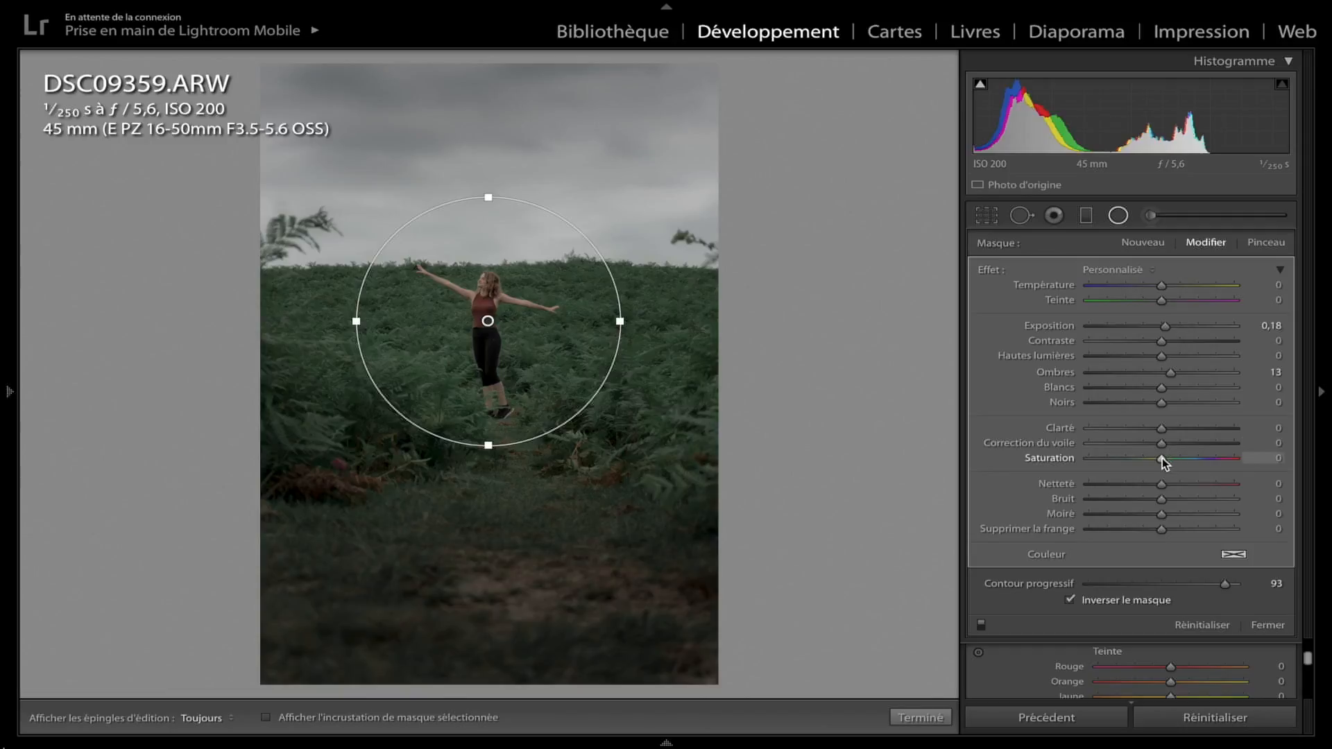
- Set the radial filter's Saturation to 14 and Exposition to 0,25, and duplicate the filter in place
{"action": "left_click_drag", "start_coordinate": [1163, 457], "coordinate": [1171, 458]}
{"action": "left_click_drag", "start_coordinate": [1164, 329], "coordinate": [1164, 333]}
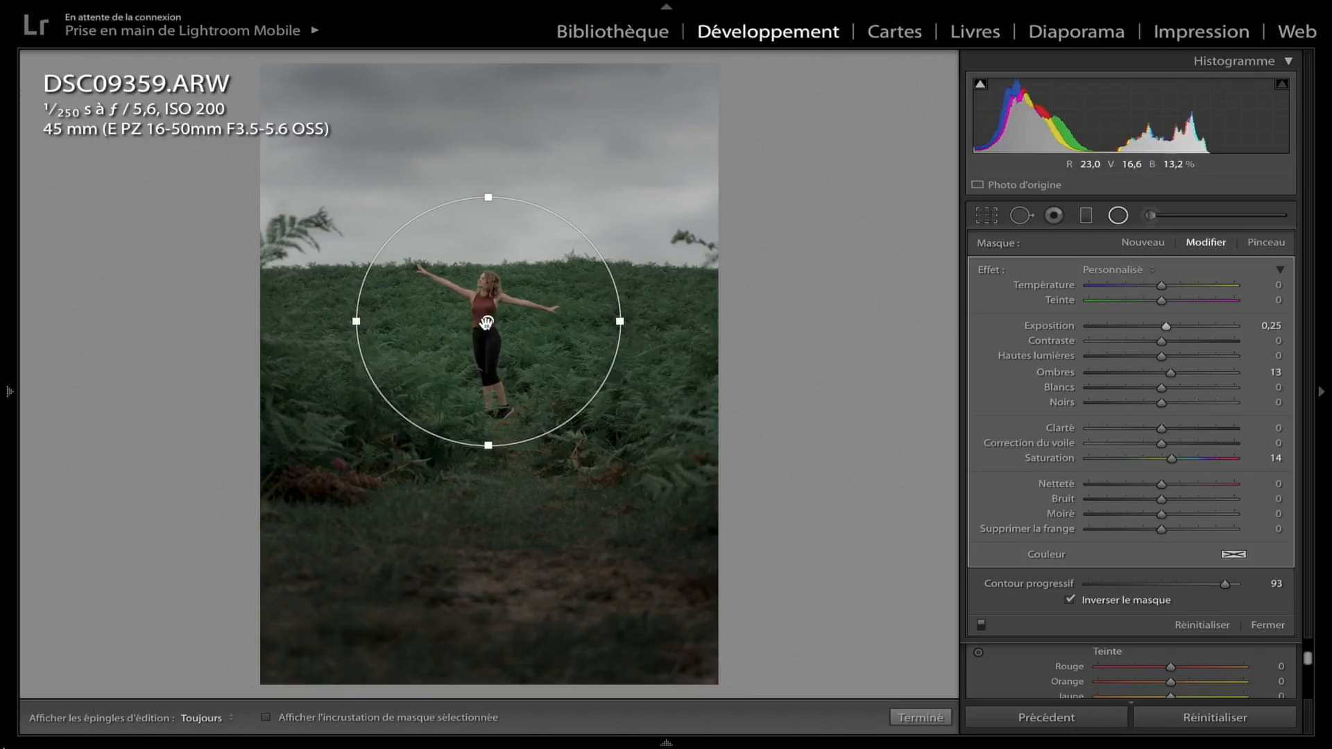
{"action": "right_click", "coordinate": [486, 322]}
{"action": "left_click", "coordinate": [510, 328]}
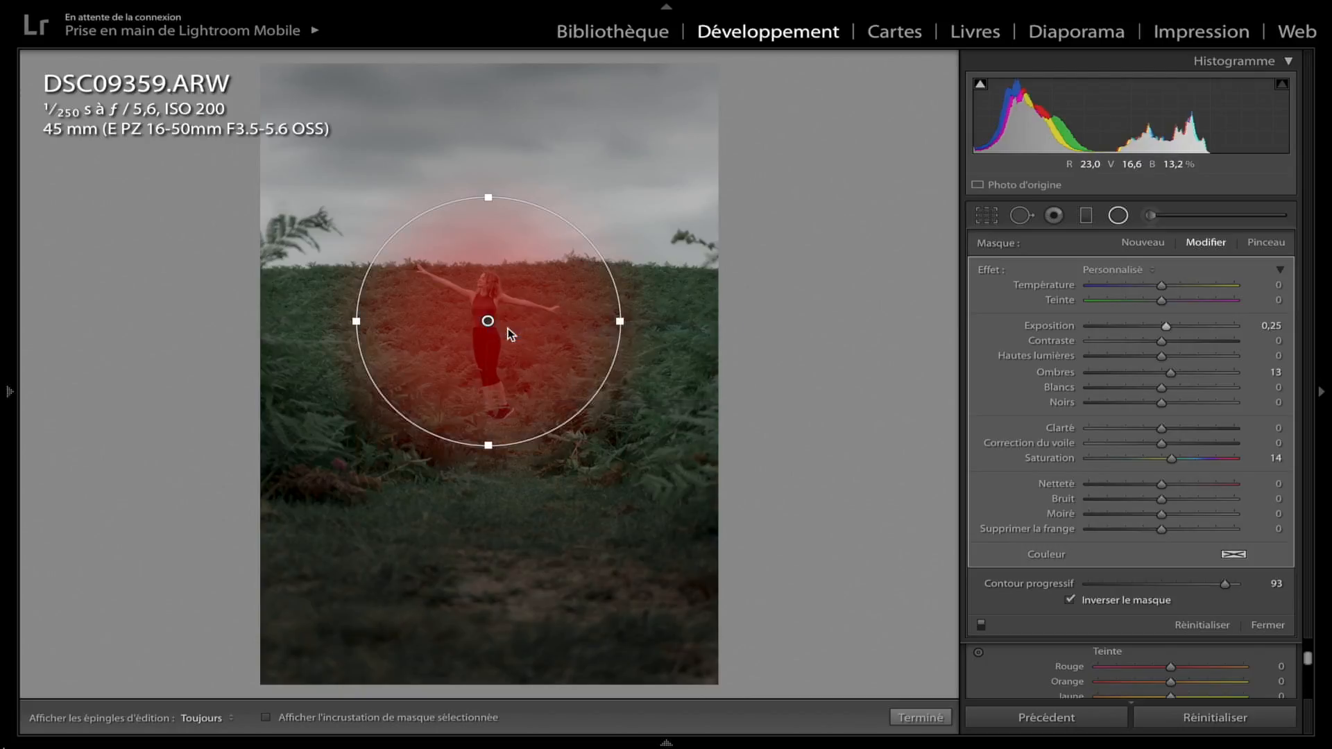
- Uninvert the duplicate radial filter's mask, reset its Ombres and Saturation, and set its Exposition to −0,42
{"action": "left_click", "coordinate": [1070, 601]}
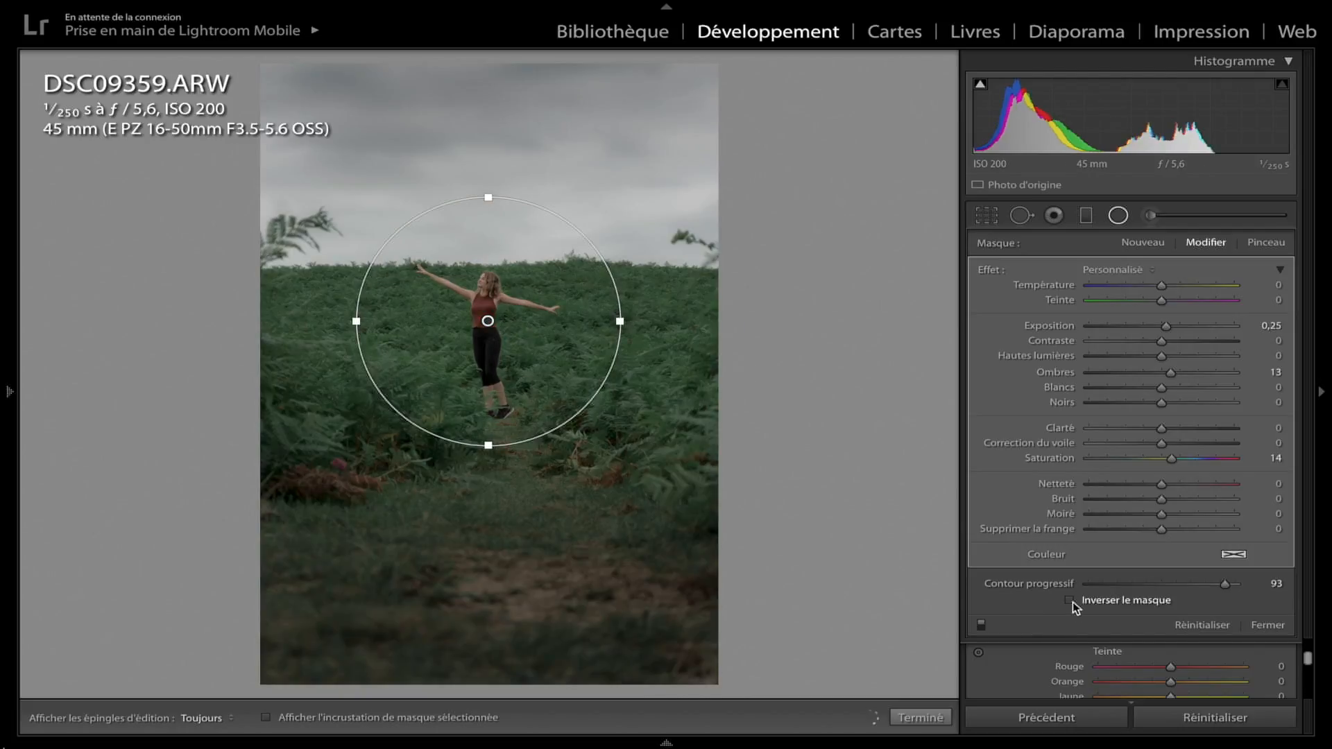
{"action": "double_click", "coordinate": [1167, 327]}
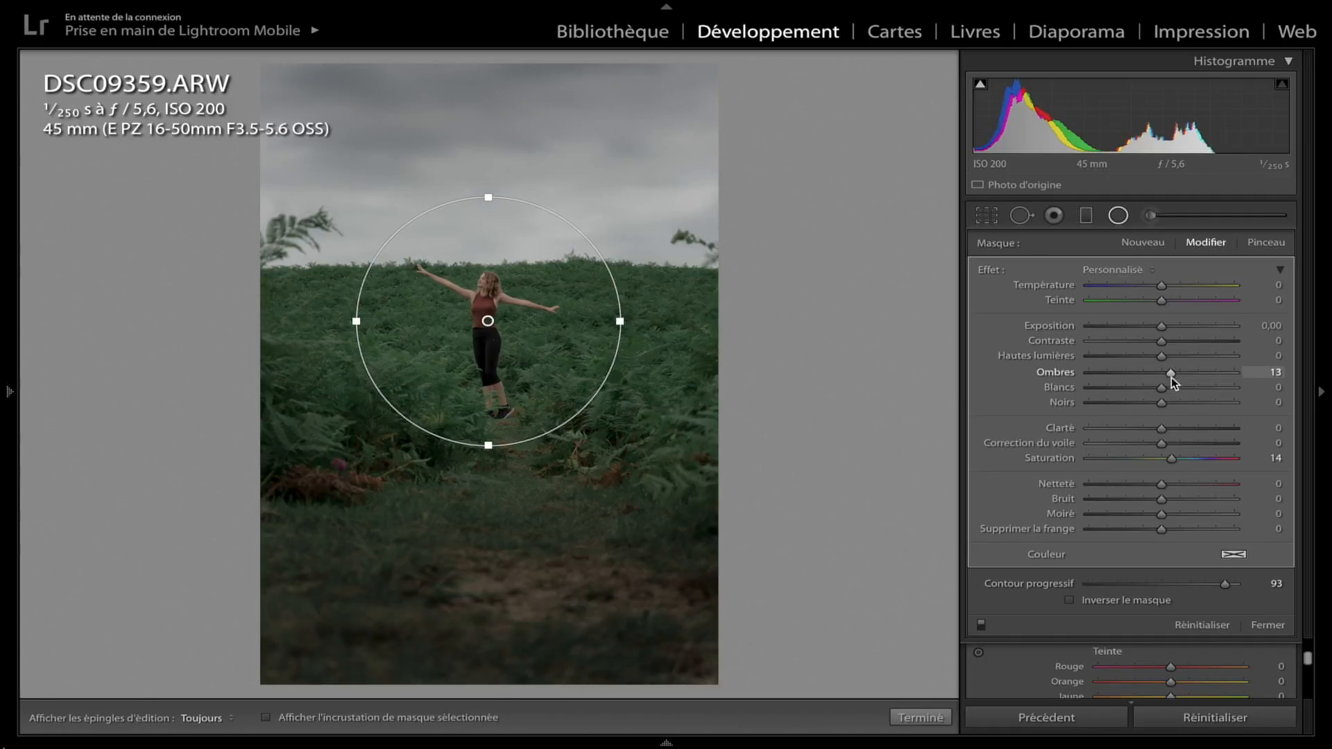
{"action": "double_click", "coordinate": [1170, 374]}
{"action": "double_click", "coordinate": [1171, 458]}
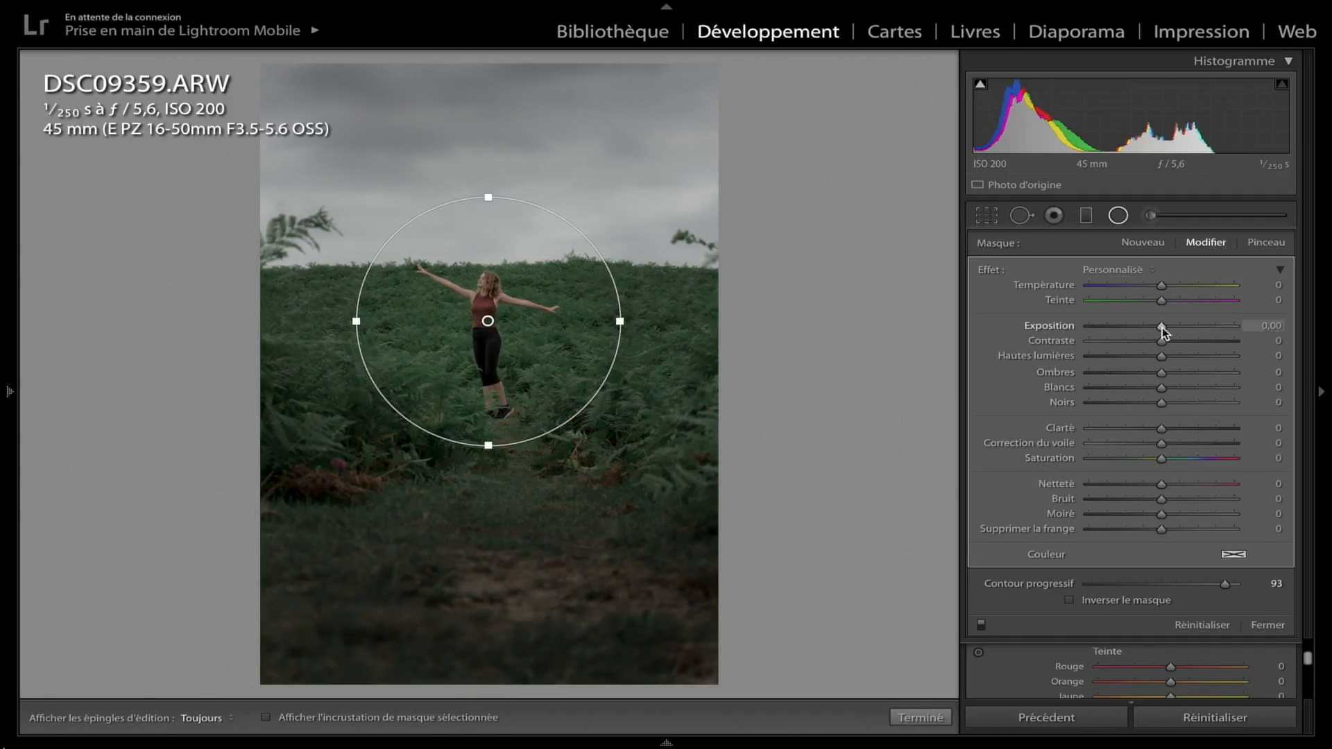
{"action": "left_click_drag", "start_coordinate": [1162, 328], "coordinate": [1154, 326]}
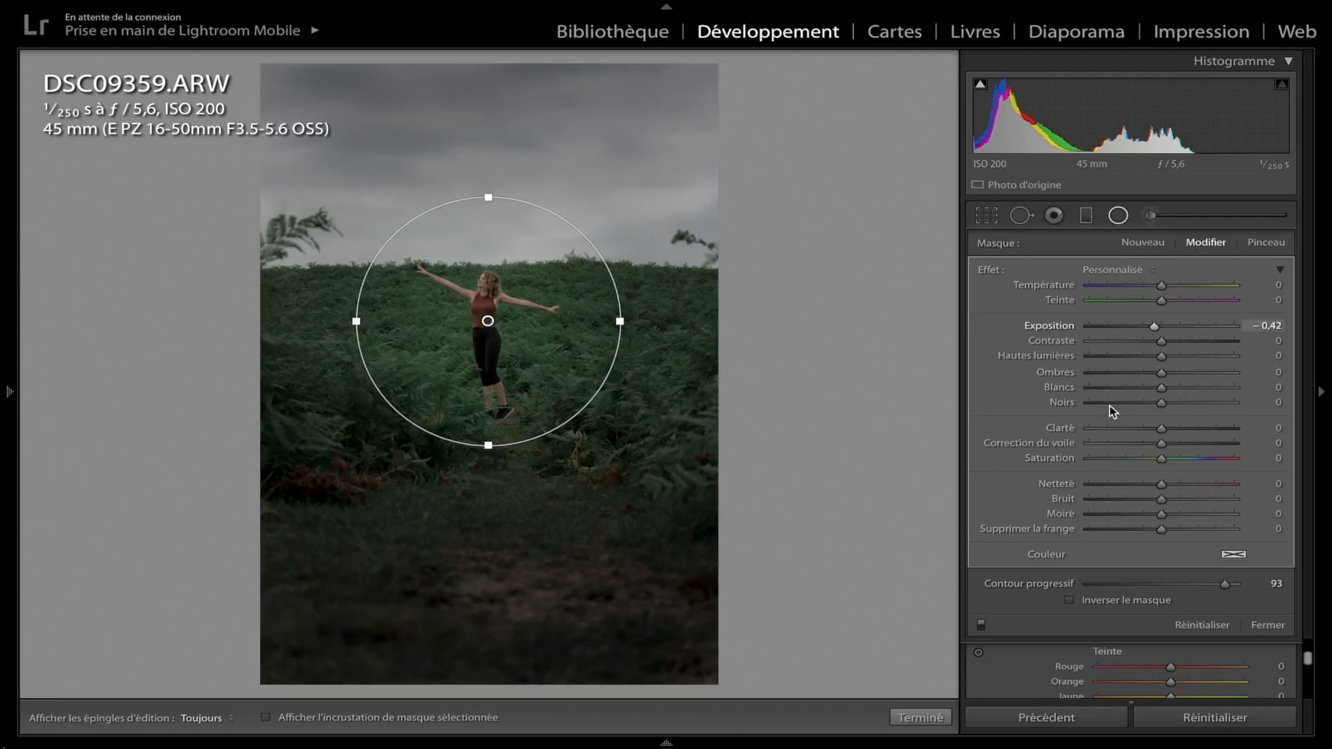
{"action": "left_click", "coordinate": [922, 716]}
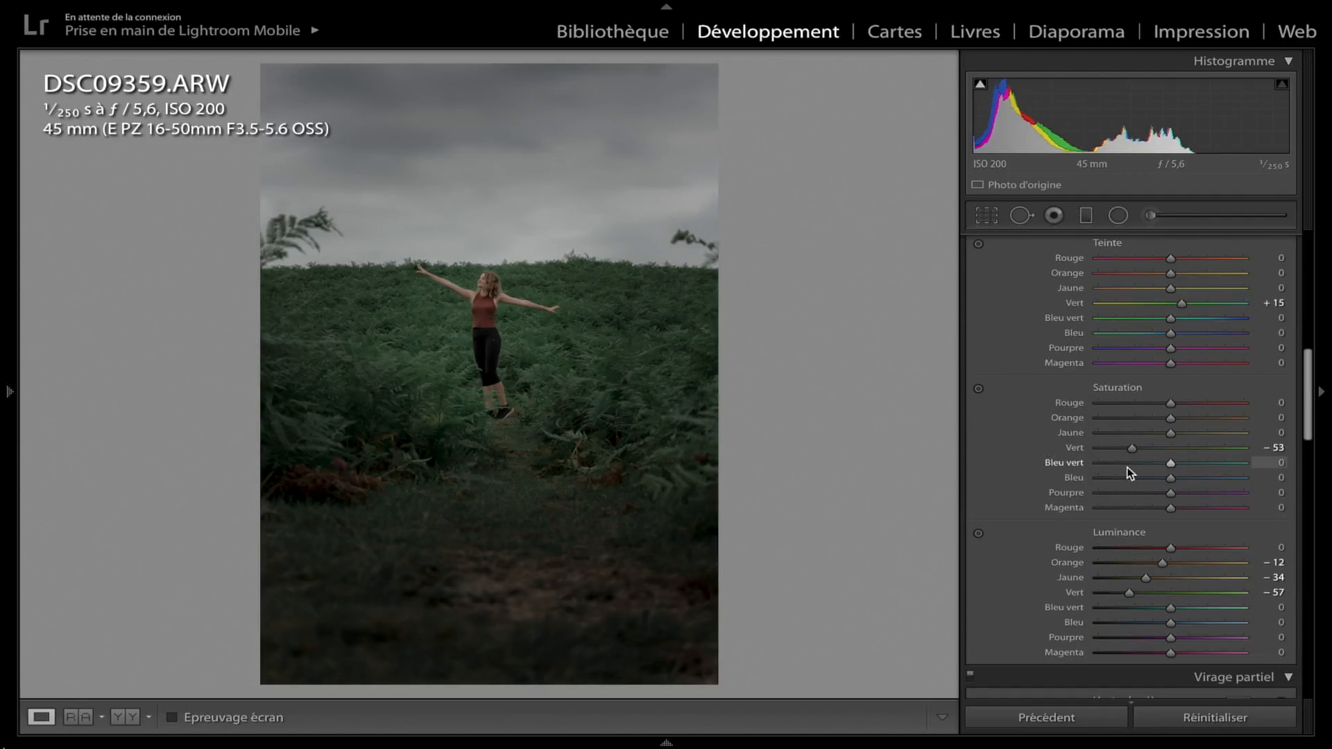
- Compare the edited photo with its original, first full size and then as a side-by-side before/after view
{"action": "key", "text": "backslash"}
{"action": "key", "text": "backslash"}
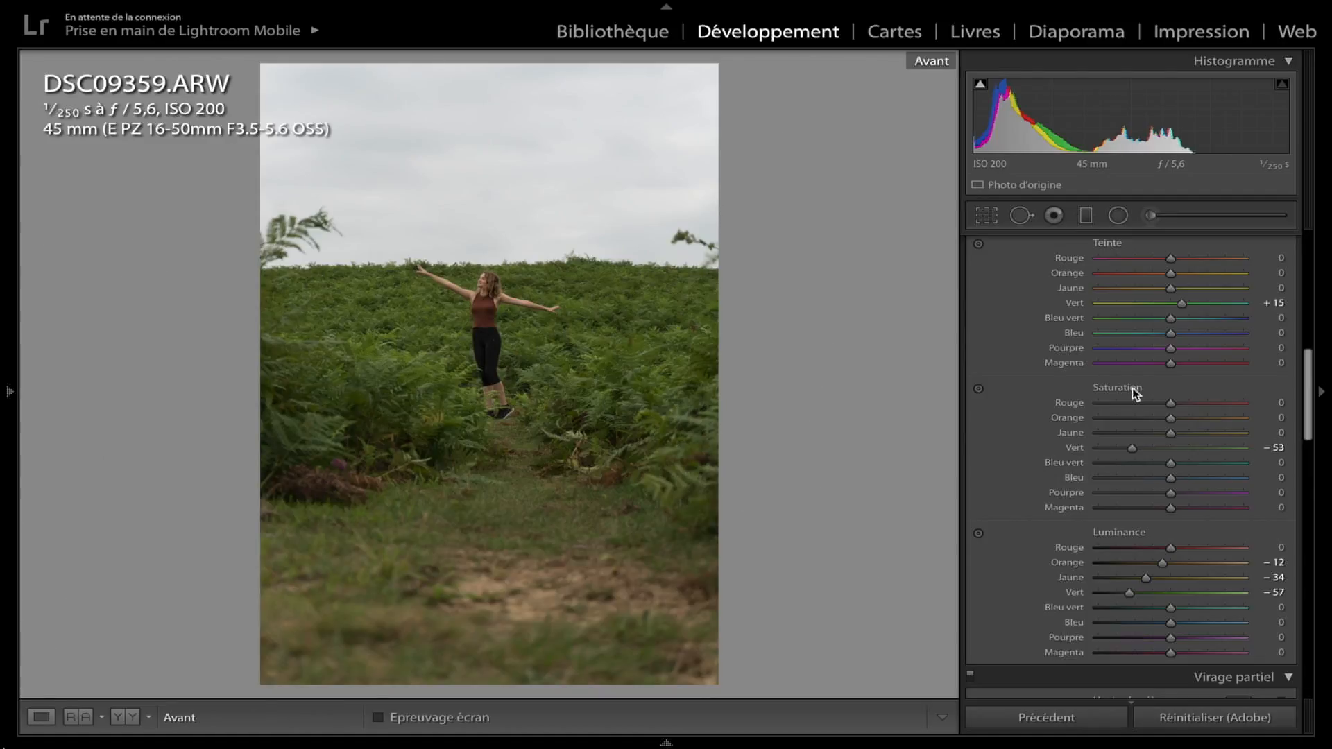
{"action": "key", "text": "backslash"}
{"action": "key", "text": "backslash"}
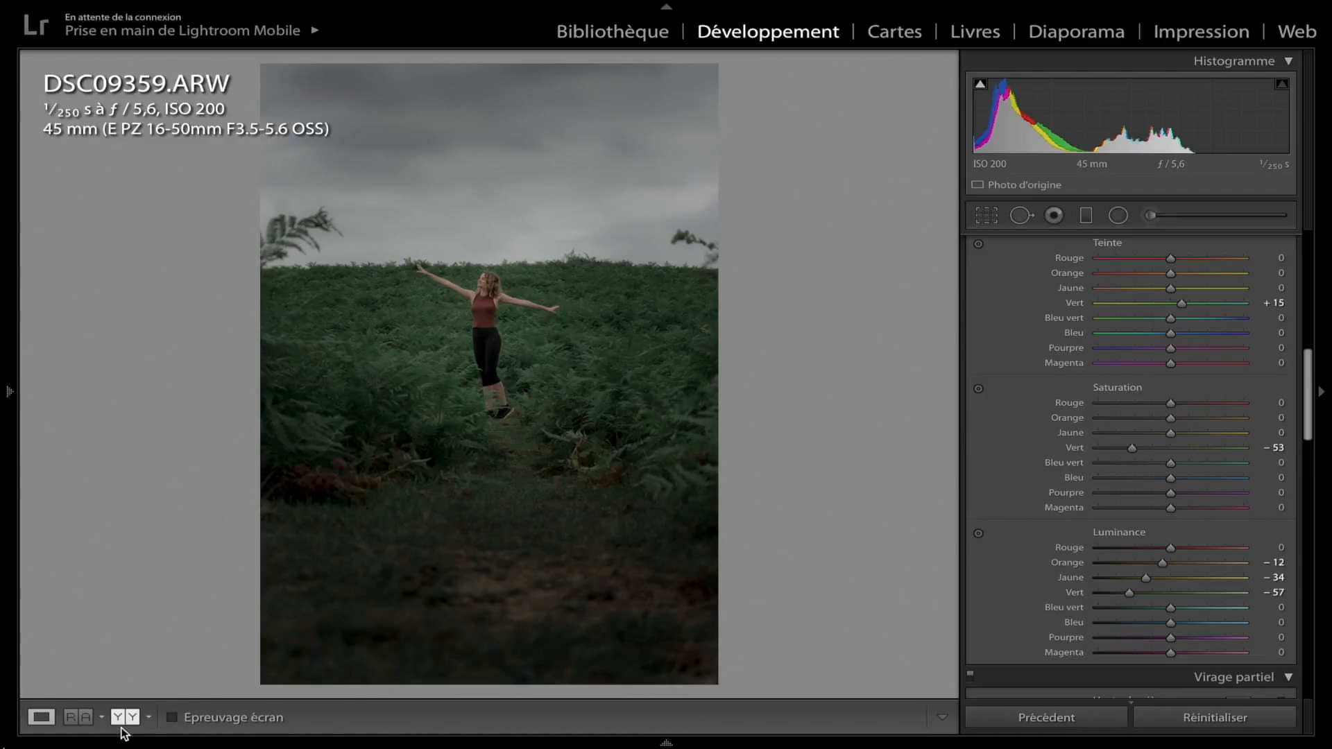
{"action": "left_click", "coordinate": [125, 718]}
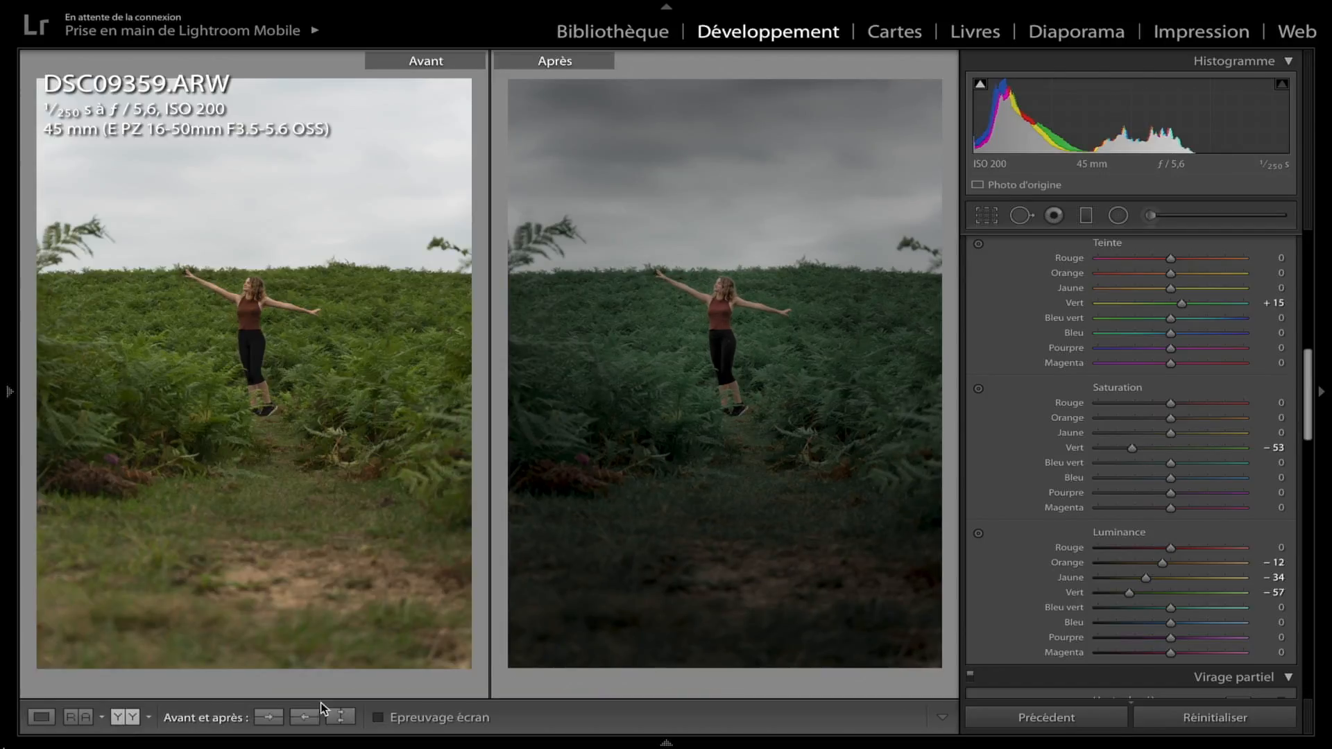
{"action": "left_click", "coordinate": [41, 718]}
- Save all current develop settings as a preset named "tutoriel forest" in the Mes presets folder
{"action": "mouse_move", "coordinate": [7, 394]}
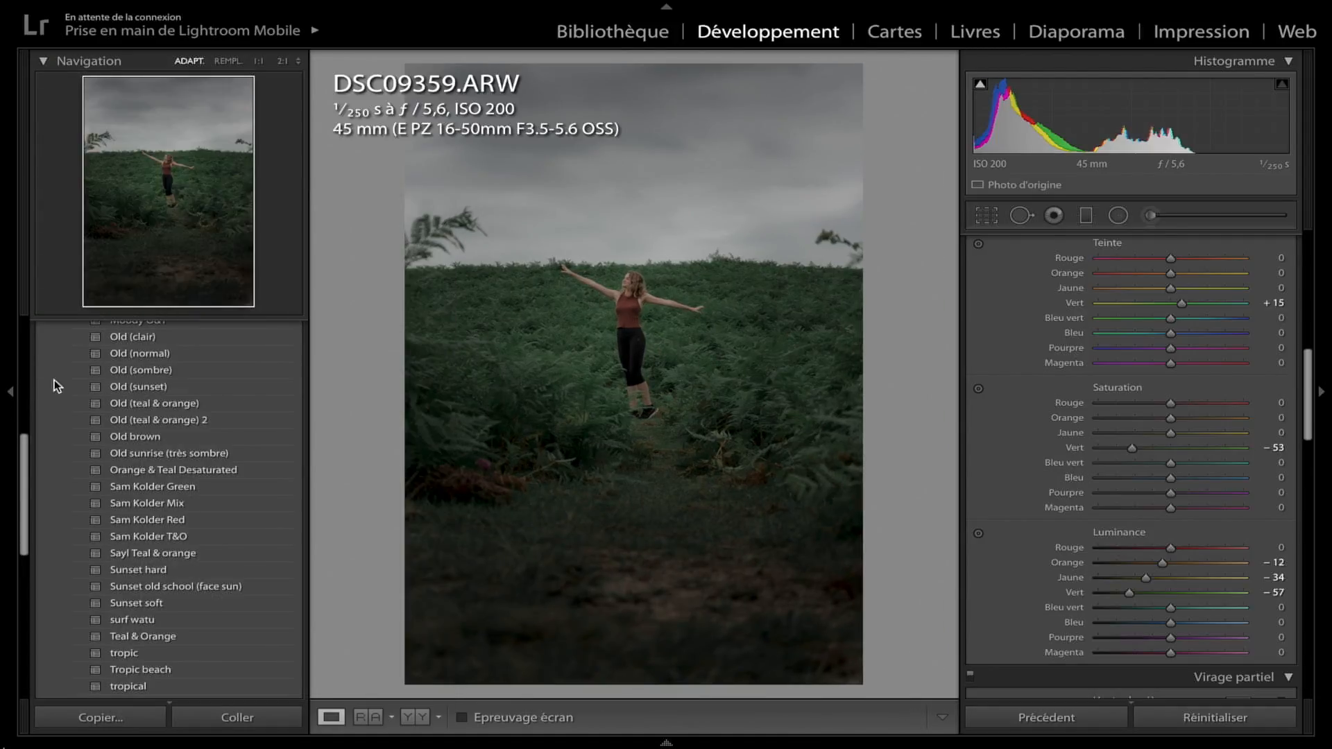
{"action": "scroll", "coordinate": [152, 384], "scroll_direction": "up", "scroll_amount": 5}
{"action": "scroll", "coordinate": [153, 384], "scroll_direction": "up", "scroll_amount": 3}
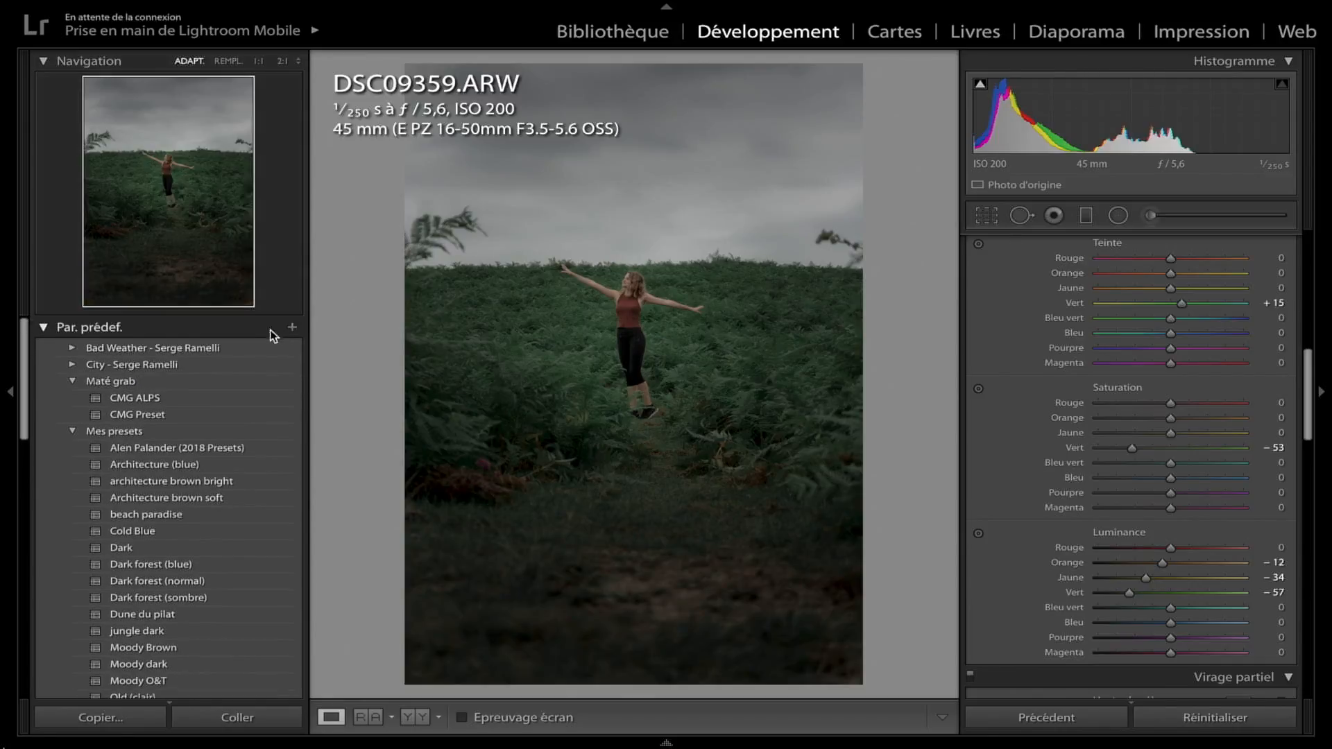
{"action": "left_click", "coordinate": [293, 330]}
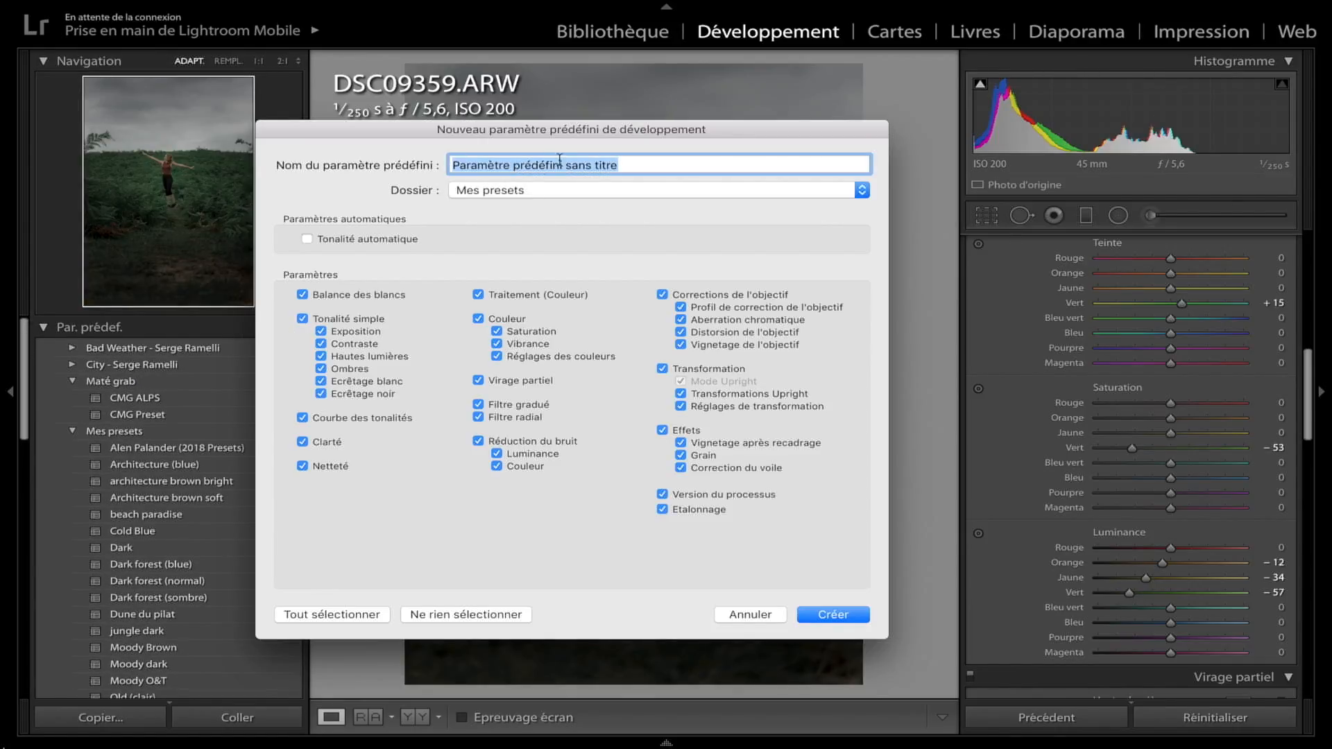
{"action": "type", "text": "tutoriel forest"}
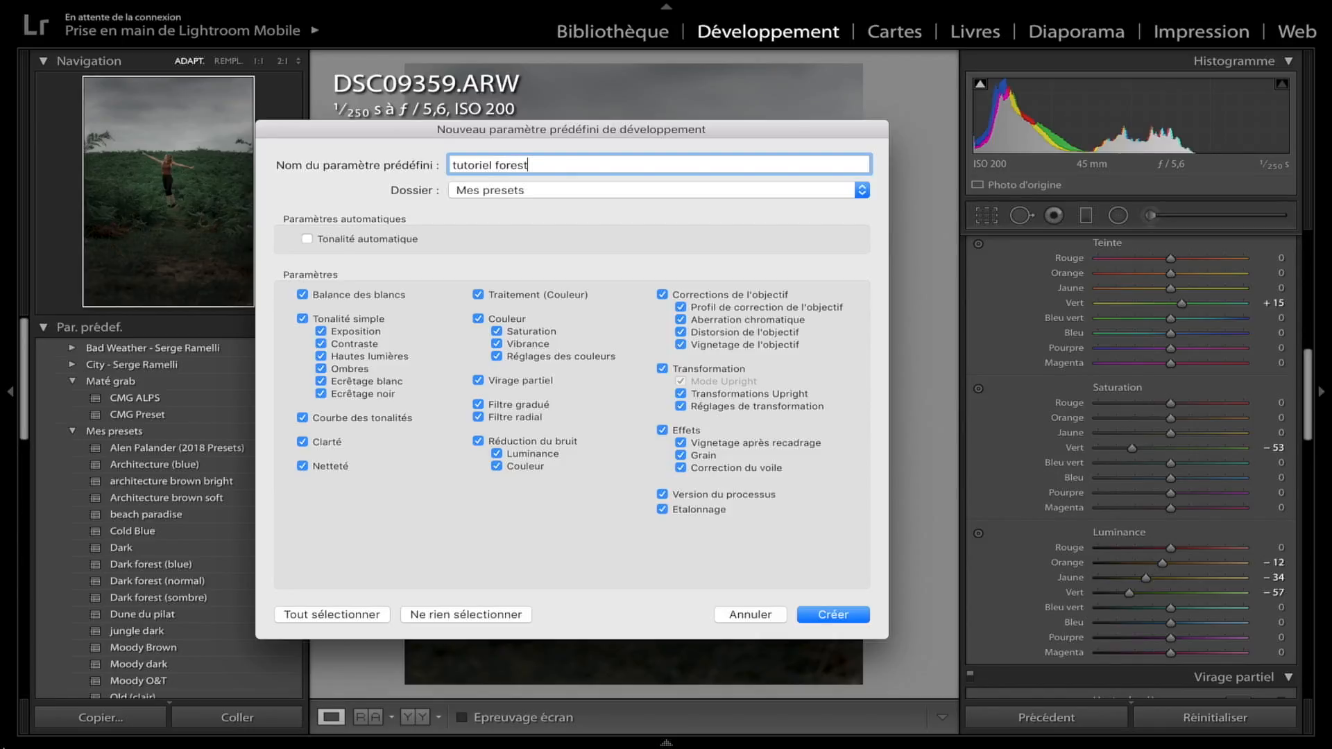
{"action": "left_click", "coordinate": [613, 193]}
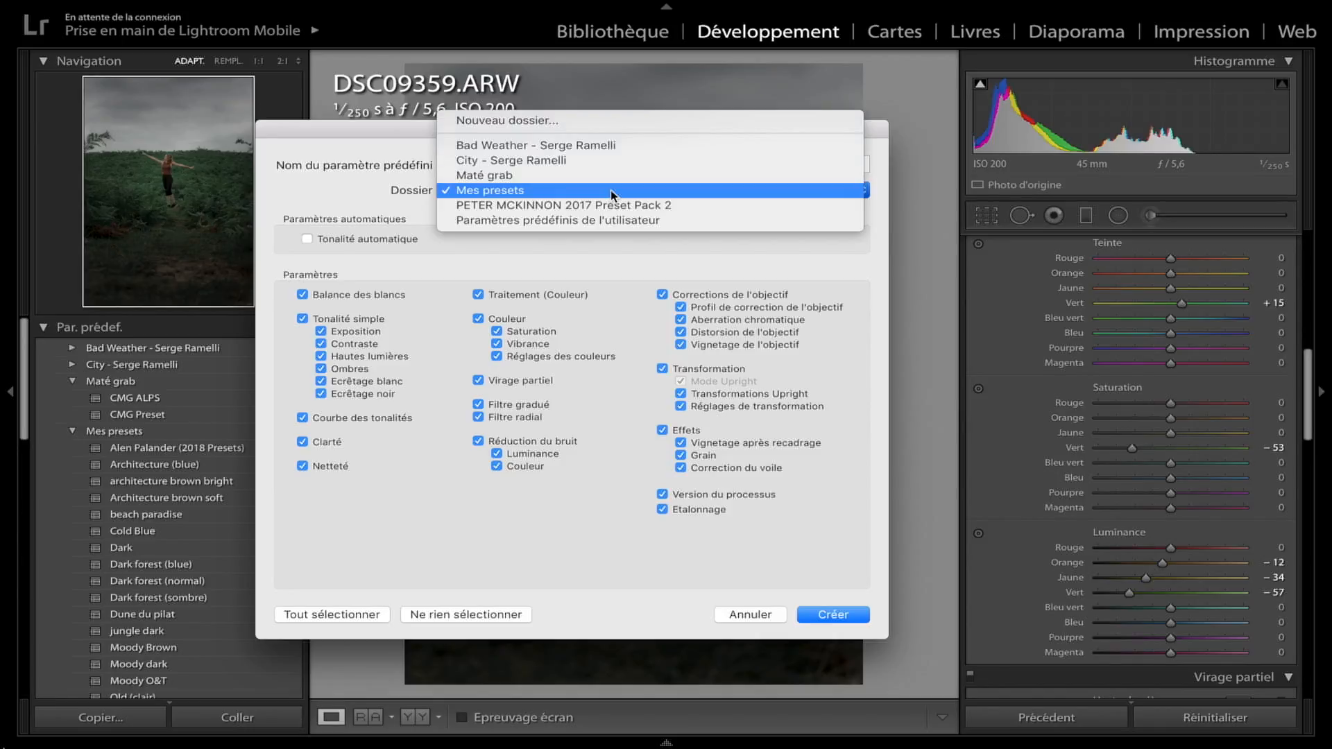
{"action": "left_click", "coordinate": [611, 191]}
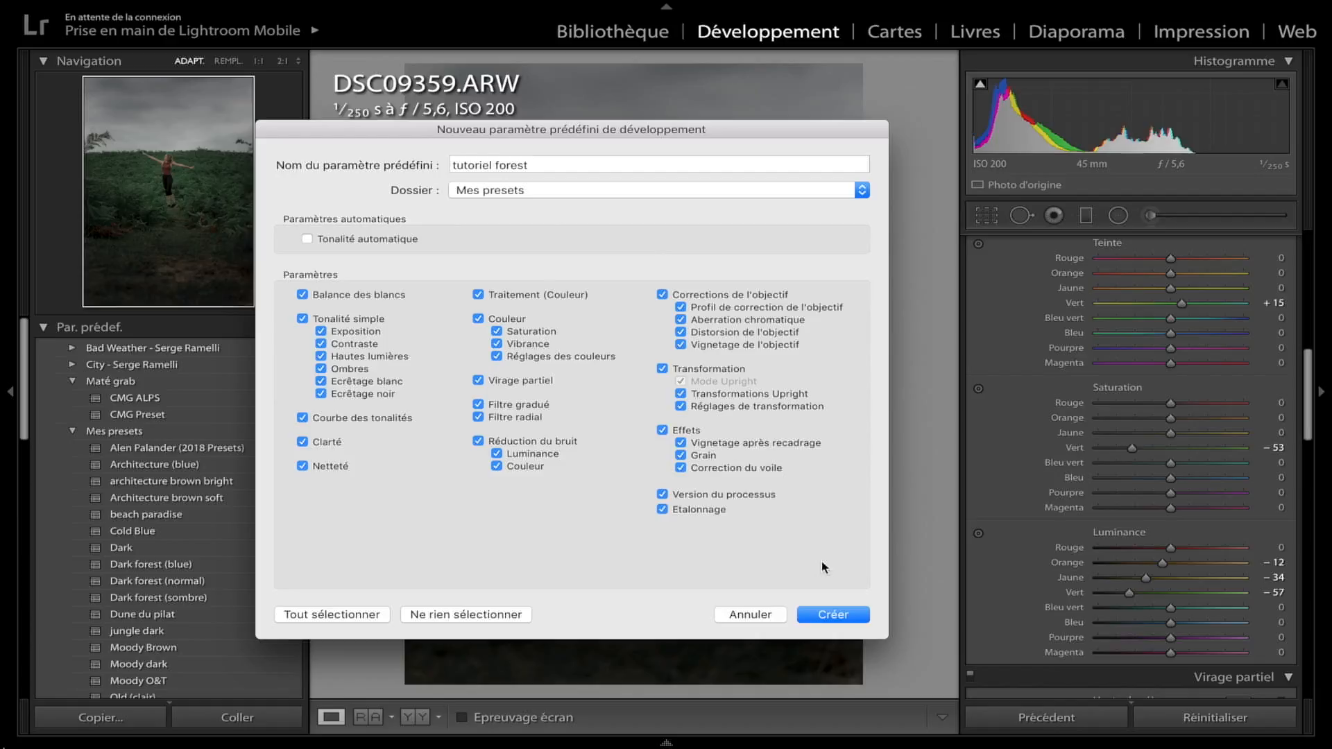
{"action": "left_click", "coordinate": [834, 613]}
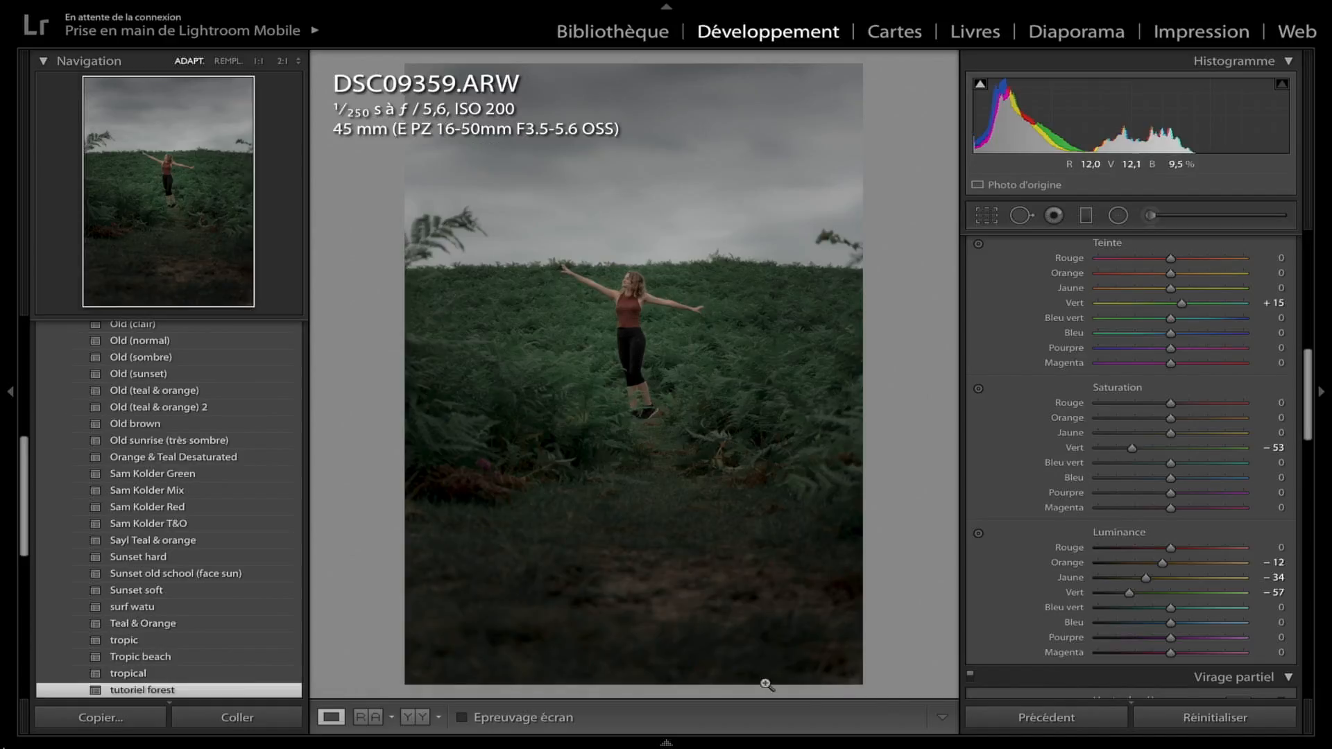
- Open the unedited photo DSC09358.ARW and apply the tutoriel forest preset to it
{"action": "mouse_move", "coordinate": [746, 742]}
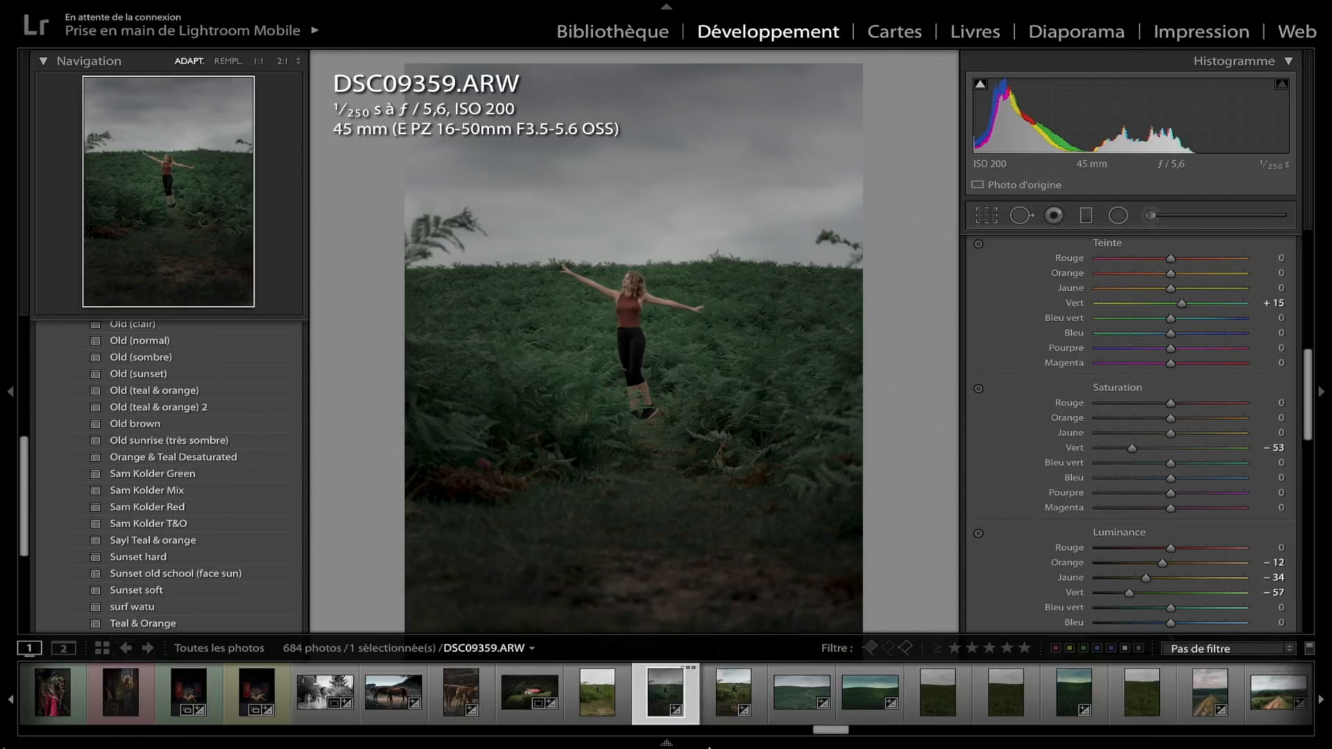
{"action": "left_click", "coordinate": [596, 691]}
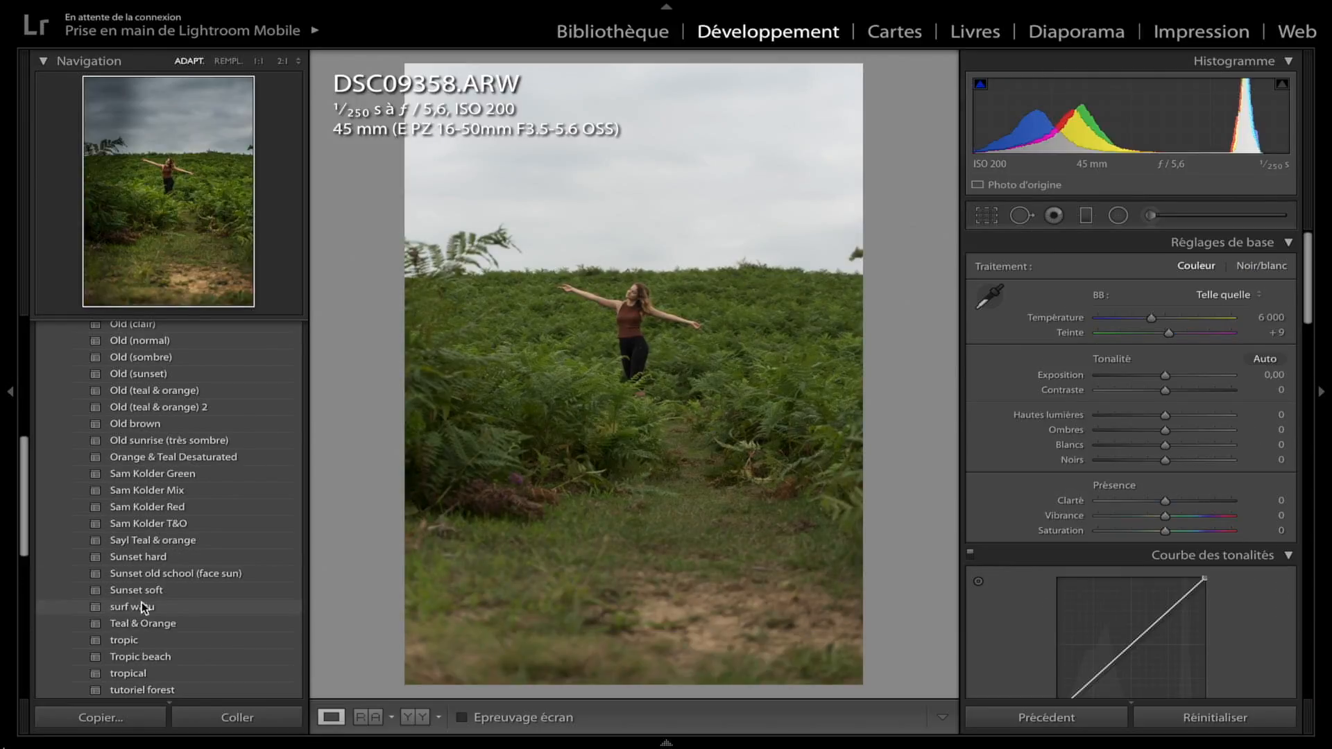
{"action": "scroll", "coordinate": [174, 666], "scroll_direction": "down", "scroll_amount": 3}
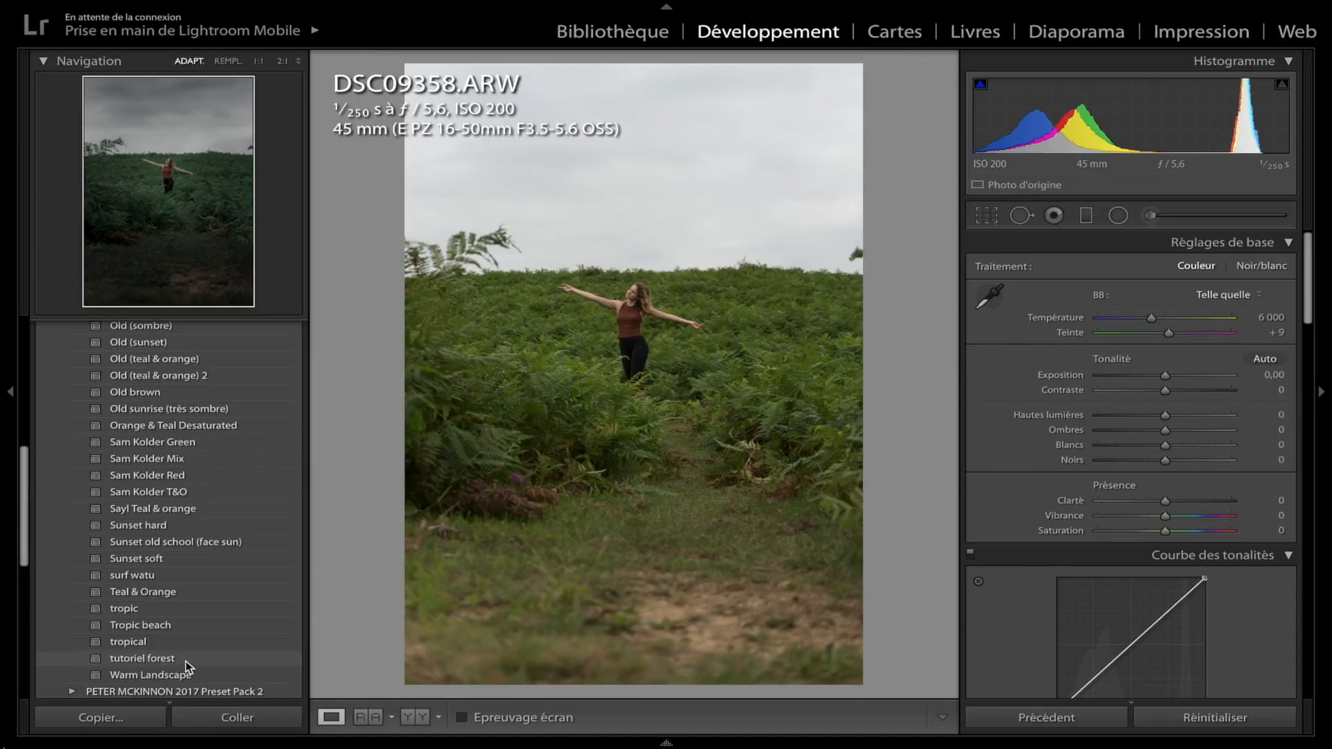
{"action": "left_click", "coordinate": [185, 659]}
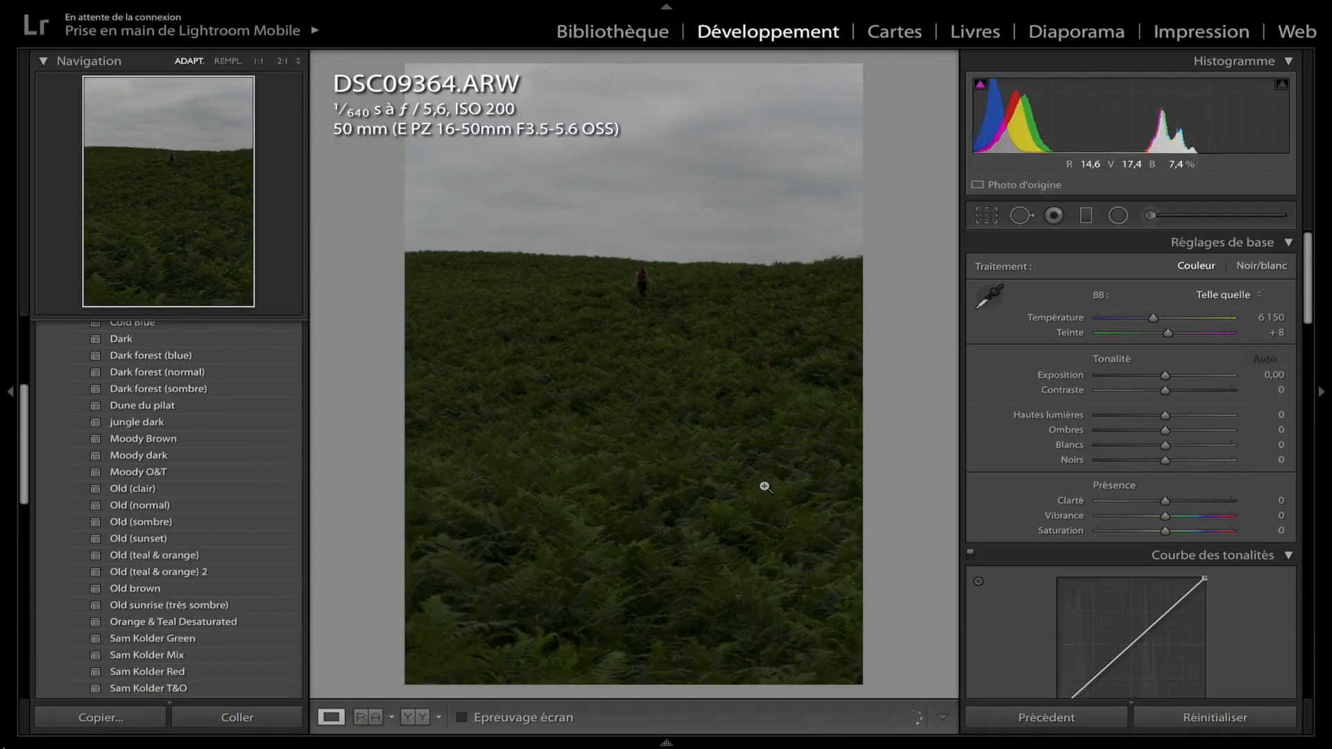
- Apply the tutoriel forest preset to the dark fern-field photo DSC09364.ARW
{"action": "scroll", "coordinate": [86, 638], "scroll_direction": "down", "scroll_amount": 3}
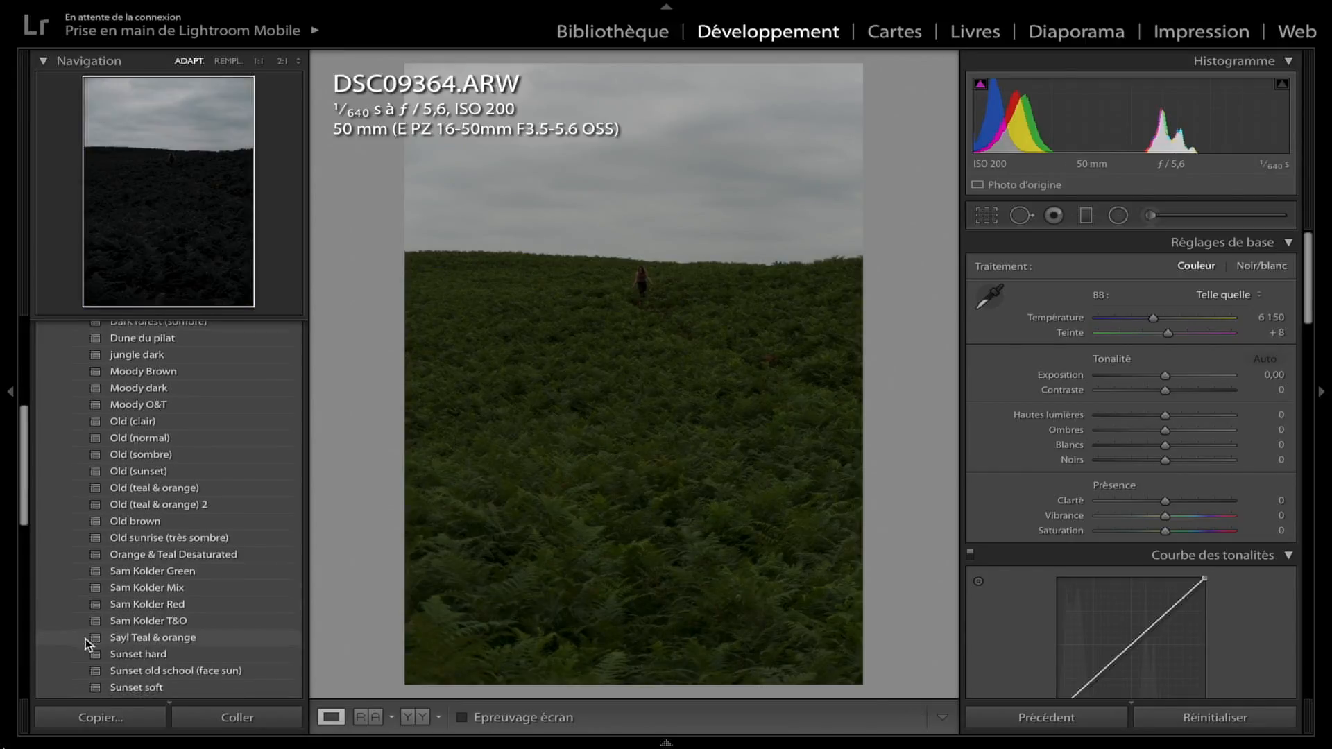
{"action": "scroll", "coordinate": [85, 638], "scroll_direction": "down", "scroll_amount": 3}
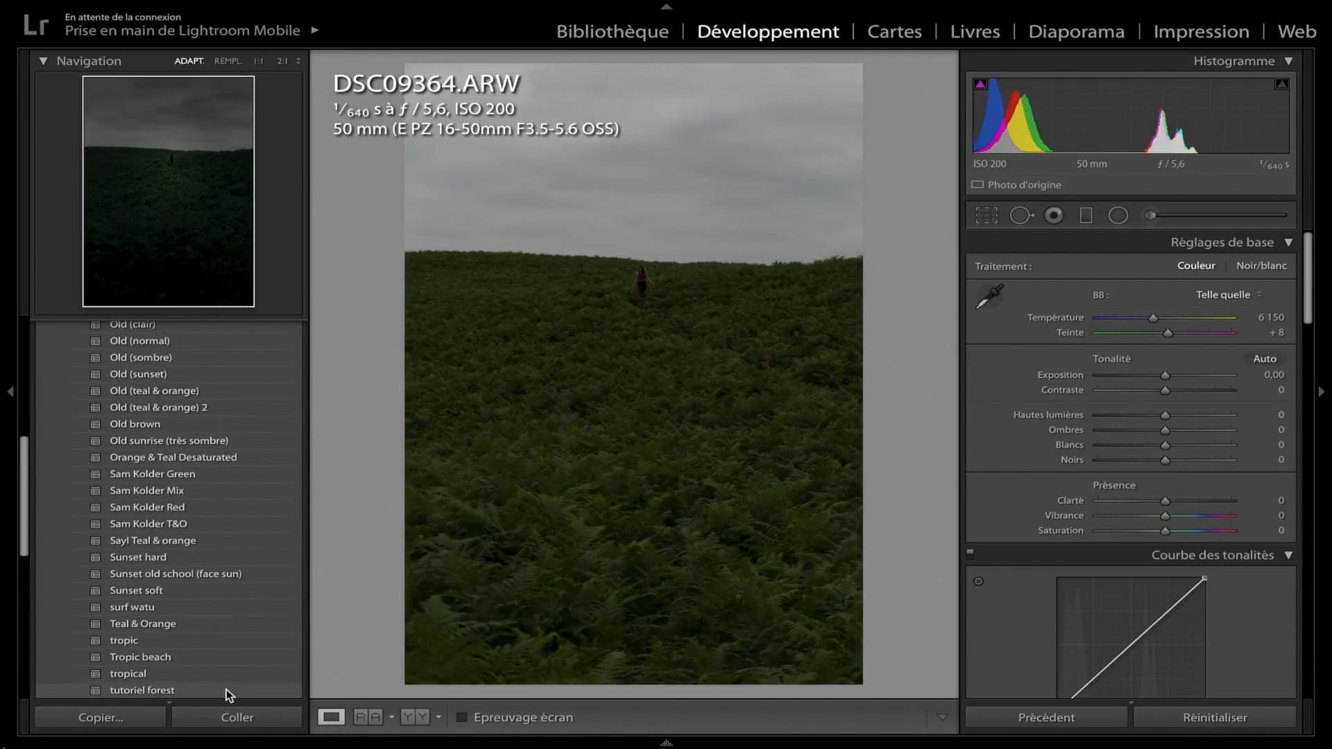
{"action": "left_click", "coordinate": [226, 688]}
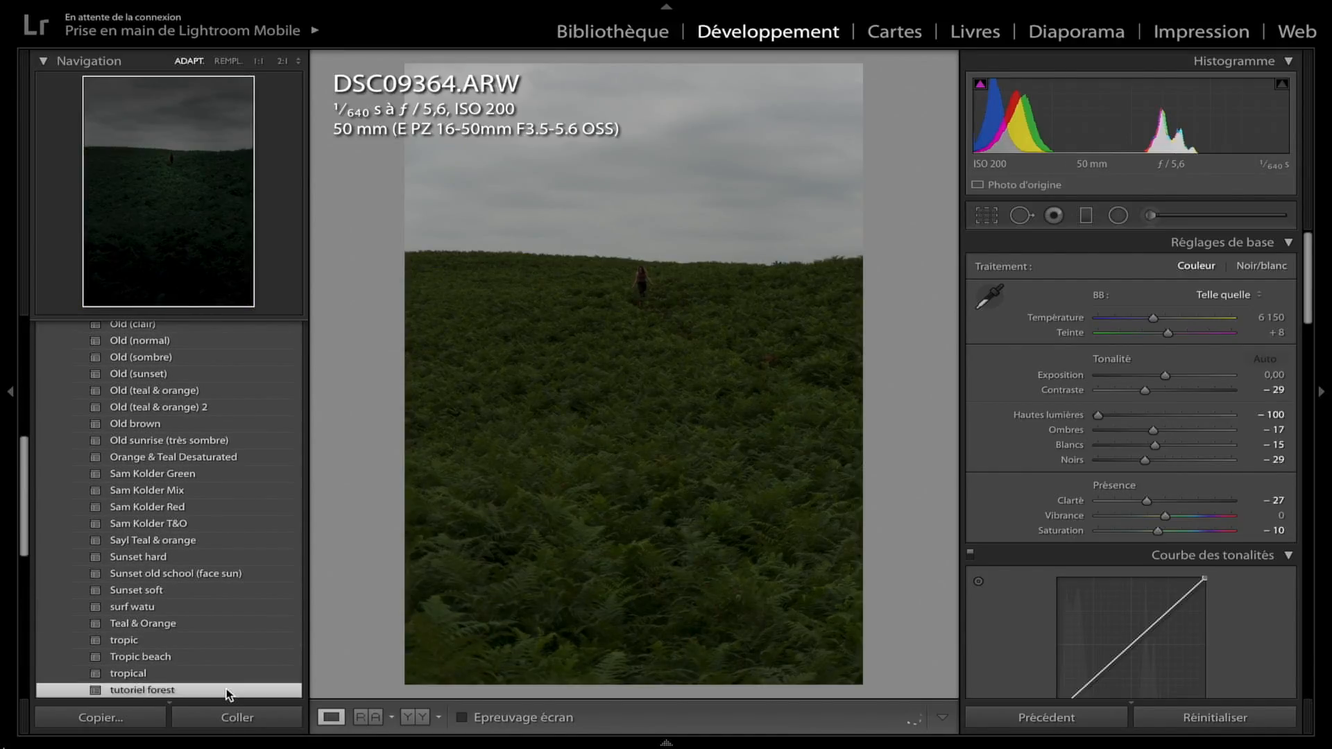
{"action": "left_click", "coordinate": [8, 418]}
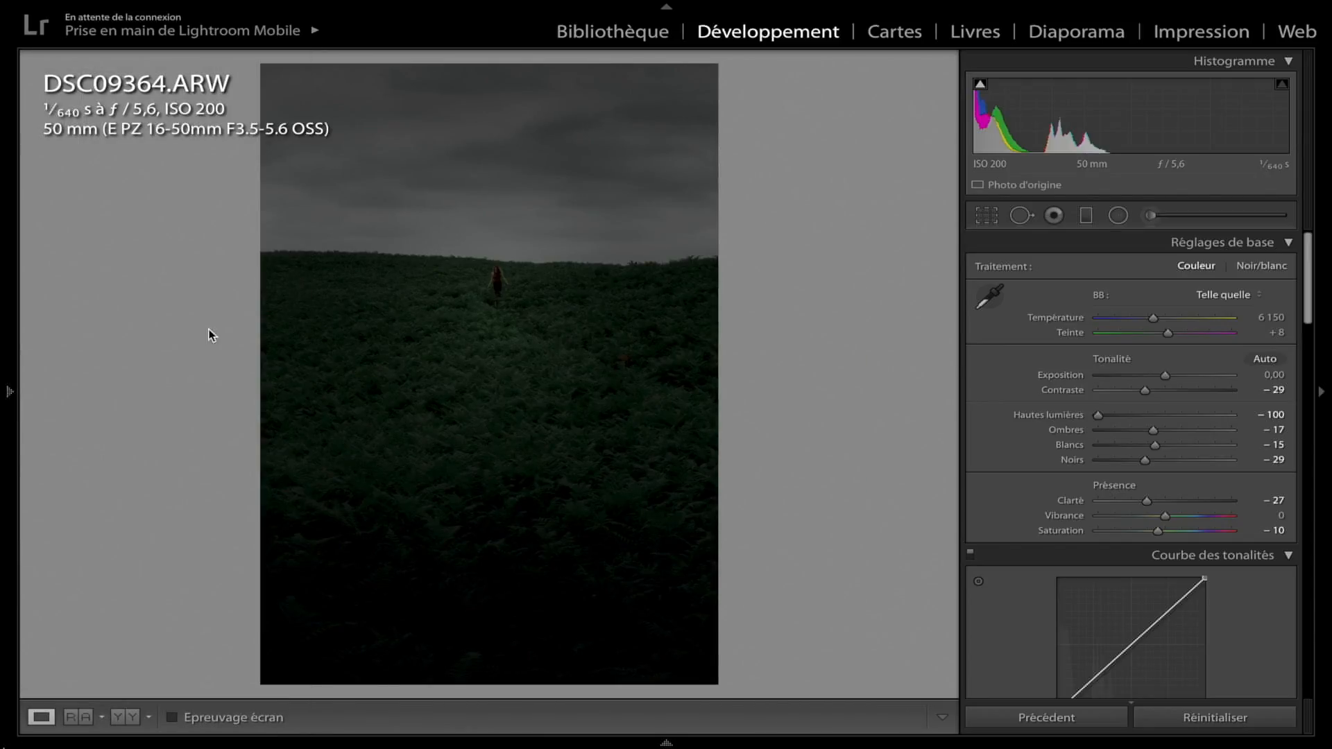
- Centre both radial filters on the distant woman; shrink the inverted one and set Température 9, Teinte 5, Exposition 0,72 and Ombres 18
{"action": "left_click", "coordinate": [1118, 215]}
{"action": "left_click", "coordinate": [488, 320]}
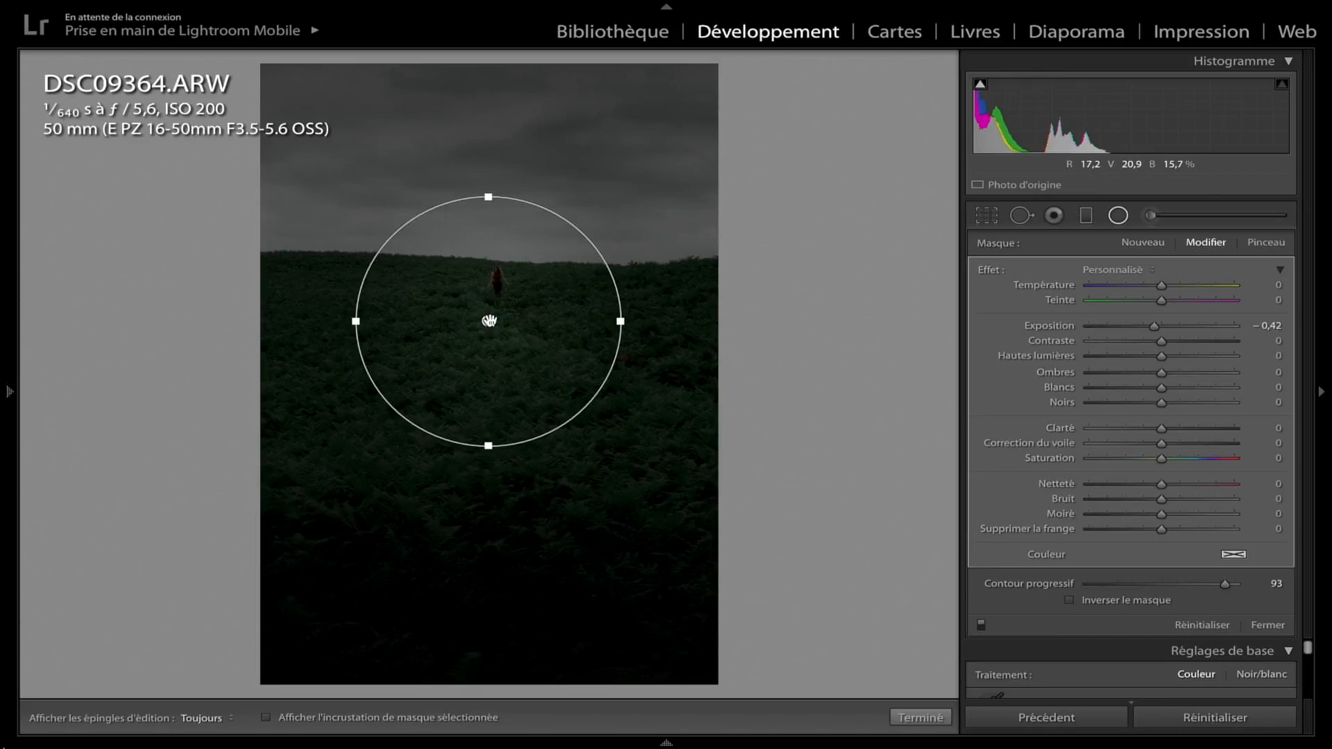
{"action": "left_click_drag", "start_coordinate": [489, 320], "coordinate": [501, 283]}
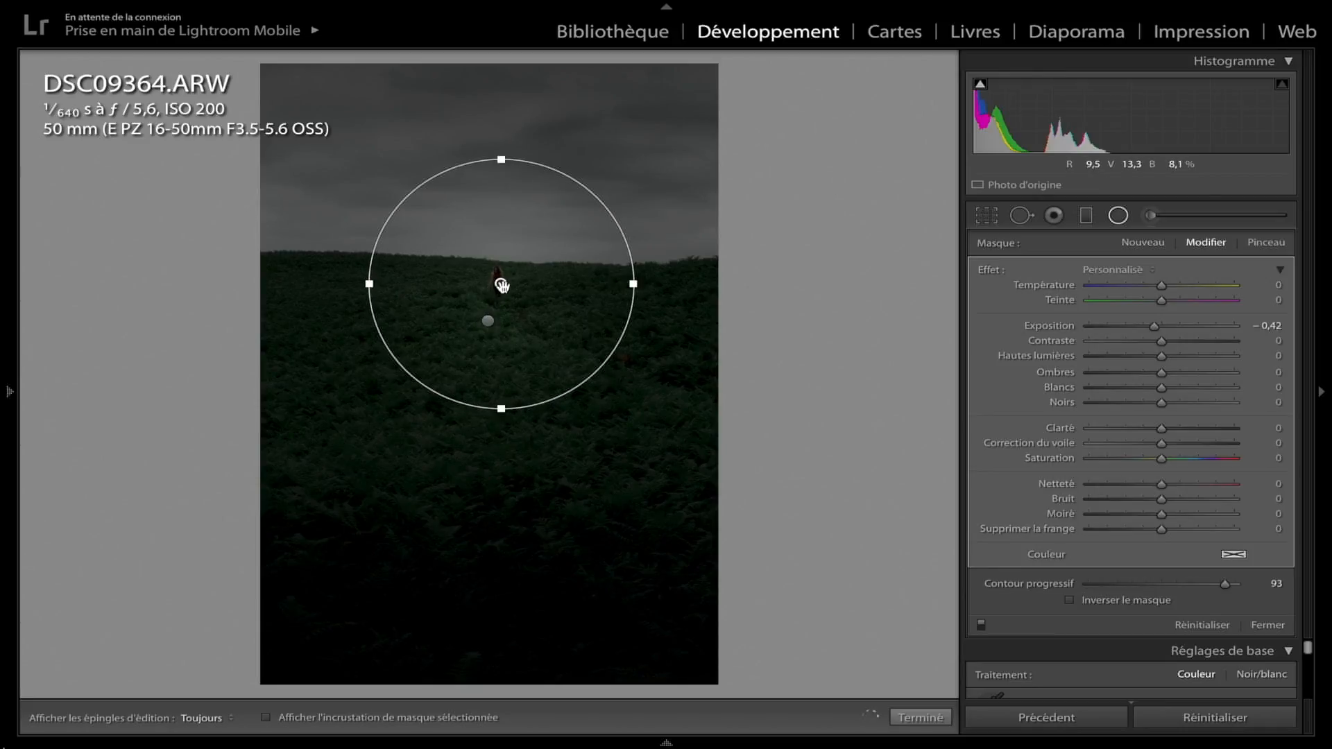
{"action": "key", "text": "apostrophe"}
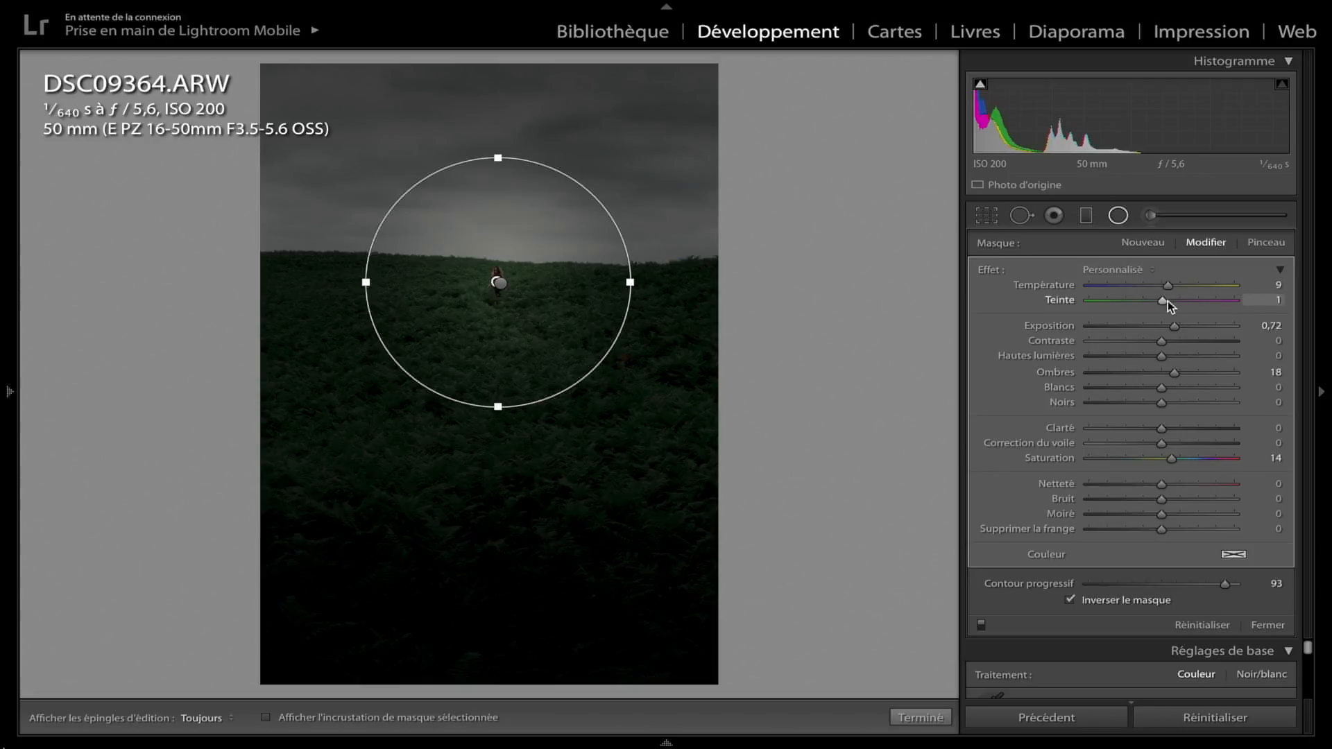
{"action": "left_click_drag", "start_coordinate": [633, 284], "coordinate": [591, 278]}
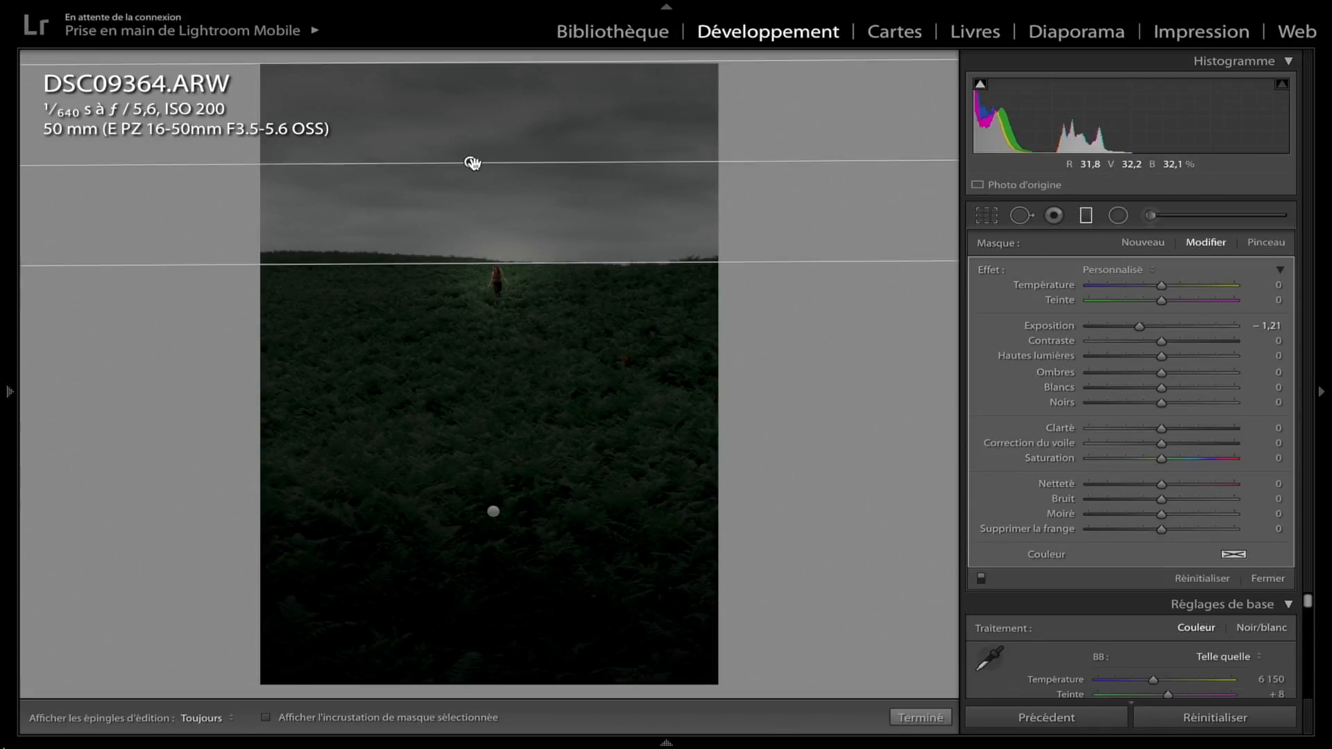
- Move the foreground graduated filter further down the photo and raise its Exposition
{"action": "left_click_drag", "start_coordinate": [494, 514], "coordinate": [486, 568]}
{"action": "left_click_drag", "start_coordinate": [1139, 326], "coordinate": [1146, 327]}
{"action": "left_click", "coordinate": [916, 717]}
- Set the photo's base Exposition to +0,40 and slightly raise the Exposition of the inverted radial filter around the woman
{"action": "left_click_drag", "start_coordinate": [1164, 376], "coordinate": [1170, 377]}
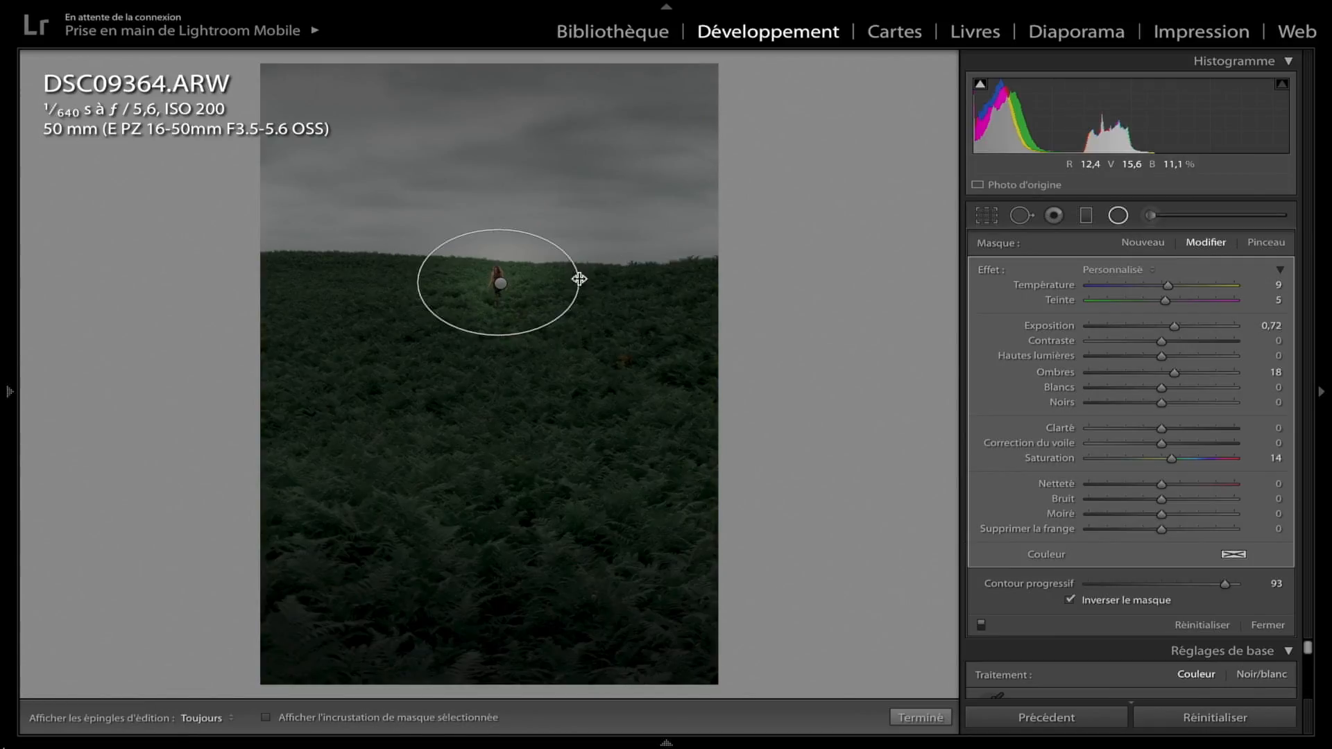
{"action": "left_click_drag", "start_coordinate": [1174, 326], "coordinate": [1176, 327]}
{"action": "left_click", "coordinate": [916, 717]}
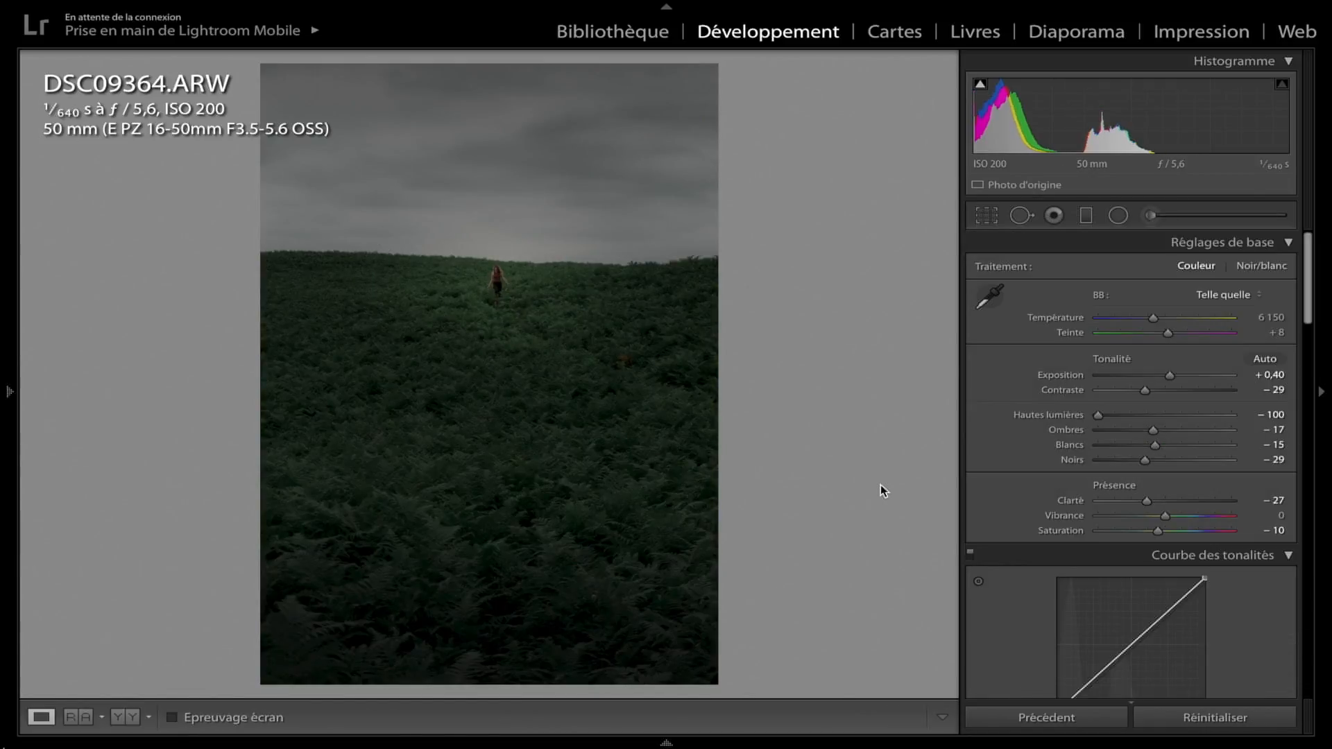
{"action": "key", "text": "backslash"}
{"action": "key", "text": "backslash"}
- Reveal the Lightroom presets folder in Finder from the preferences and open its Develop Presets subfolder
{"action": "left_click", "coordinate": [75, 9]}
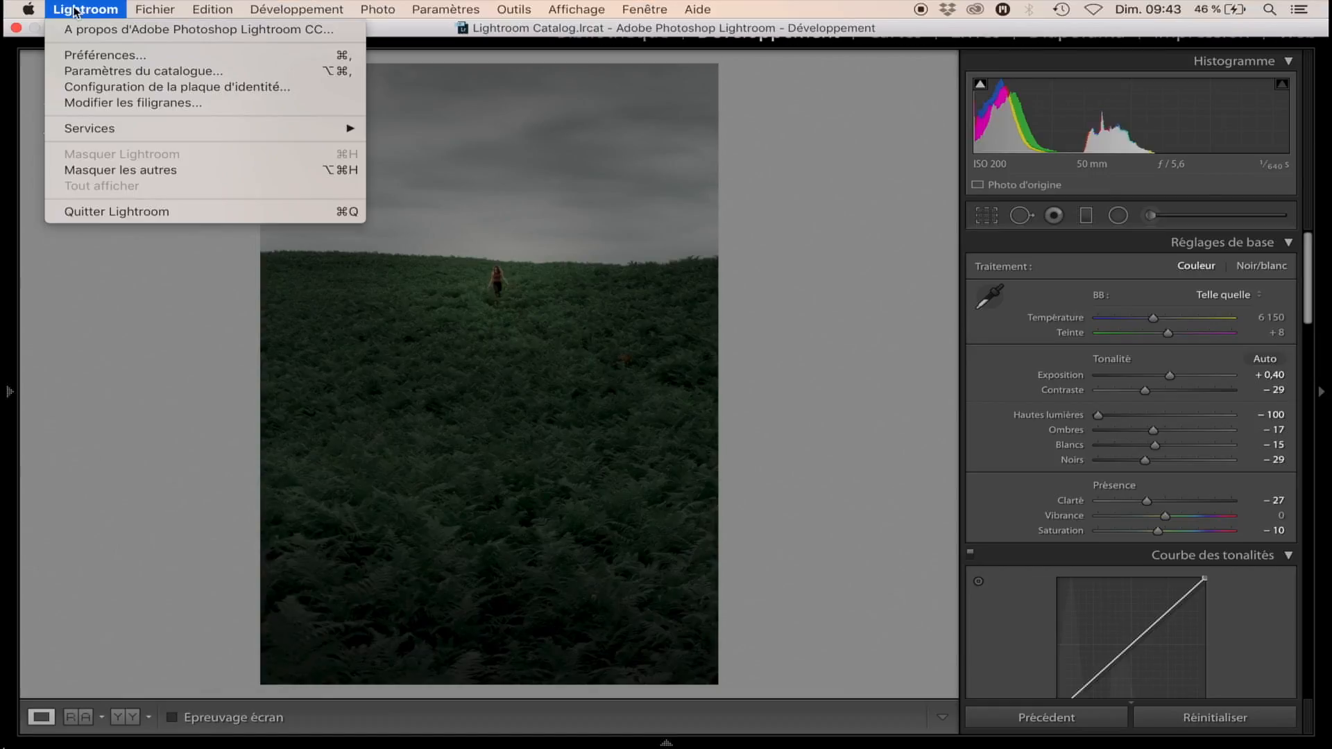
{"action": "left_click", "coordinate": [117, 57]}
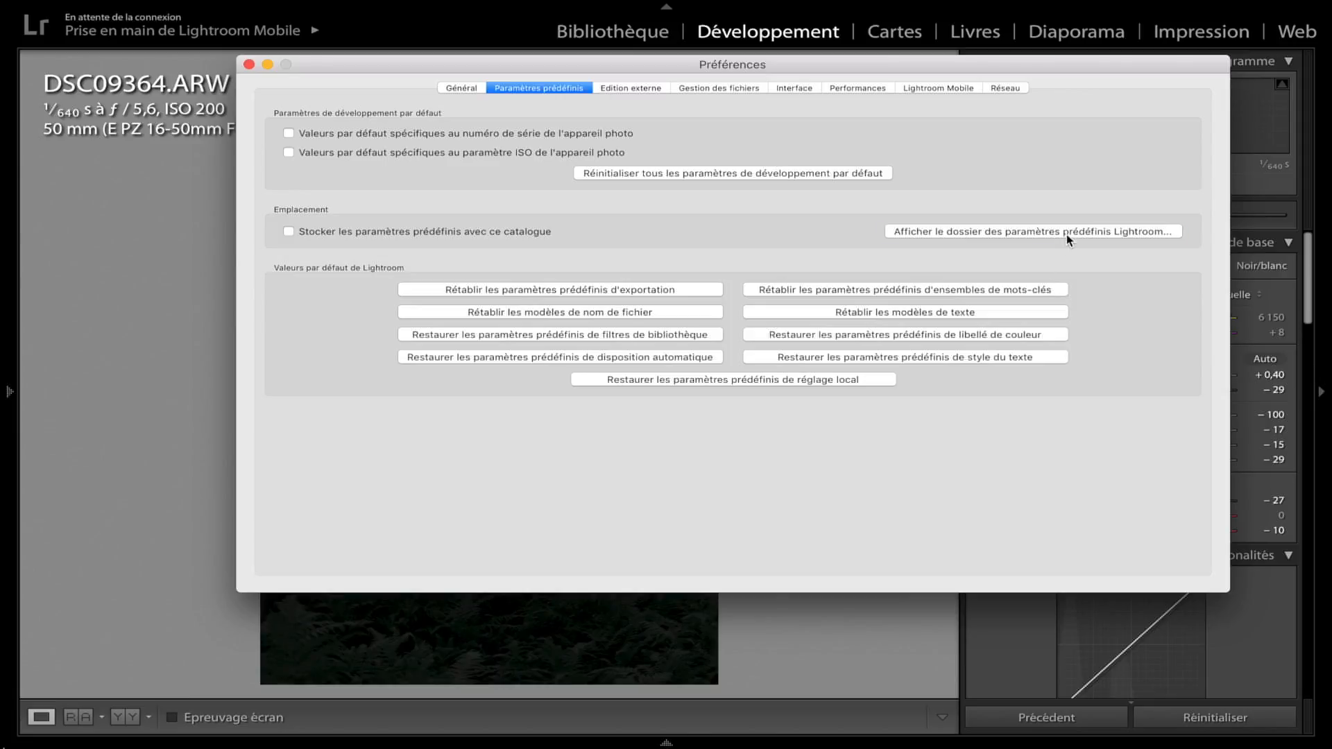
{"action": "left_click", "coordinate": [1067, 235]}
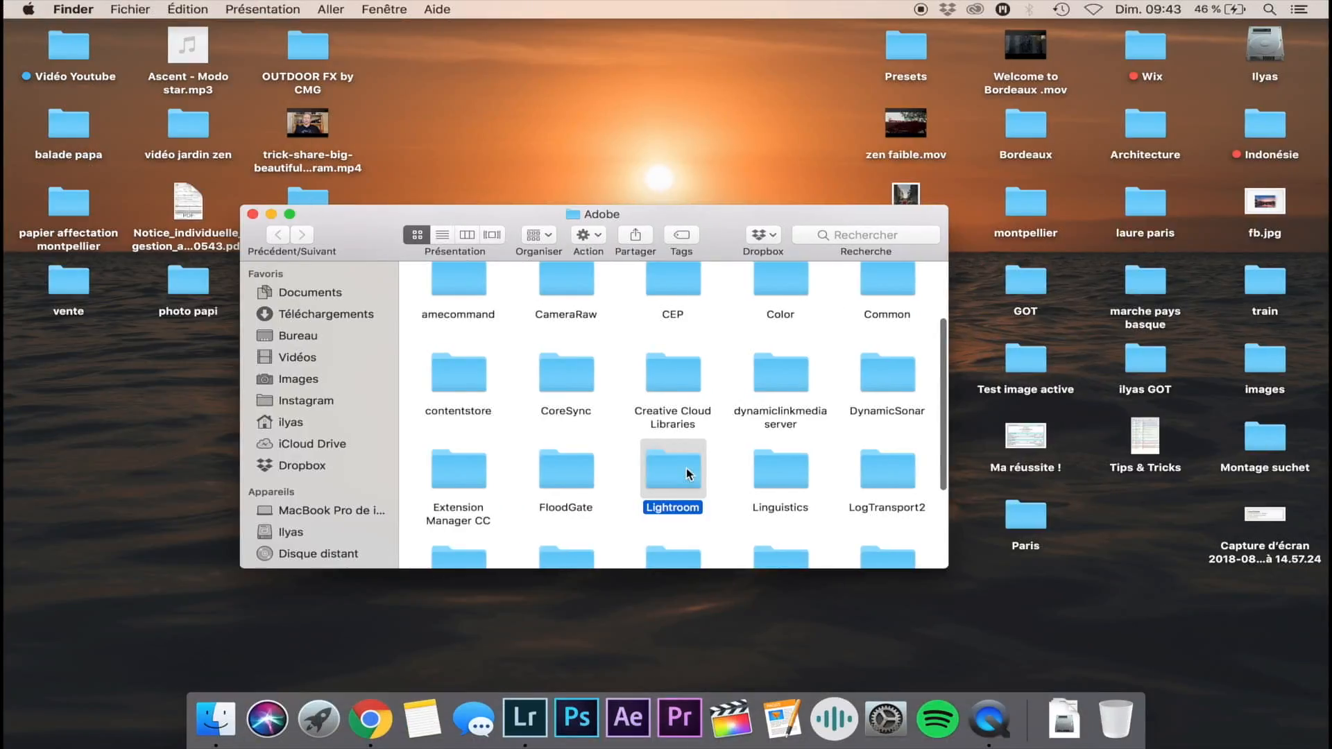
{"action": "double_click", "coordinate": [685, 467]}
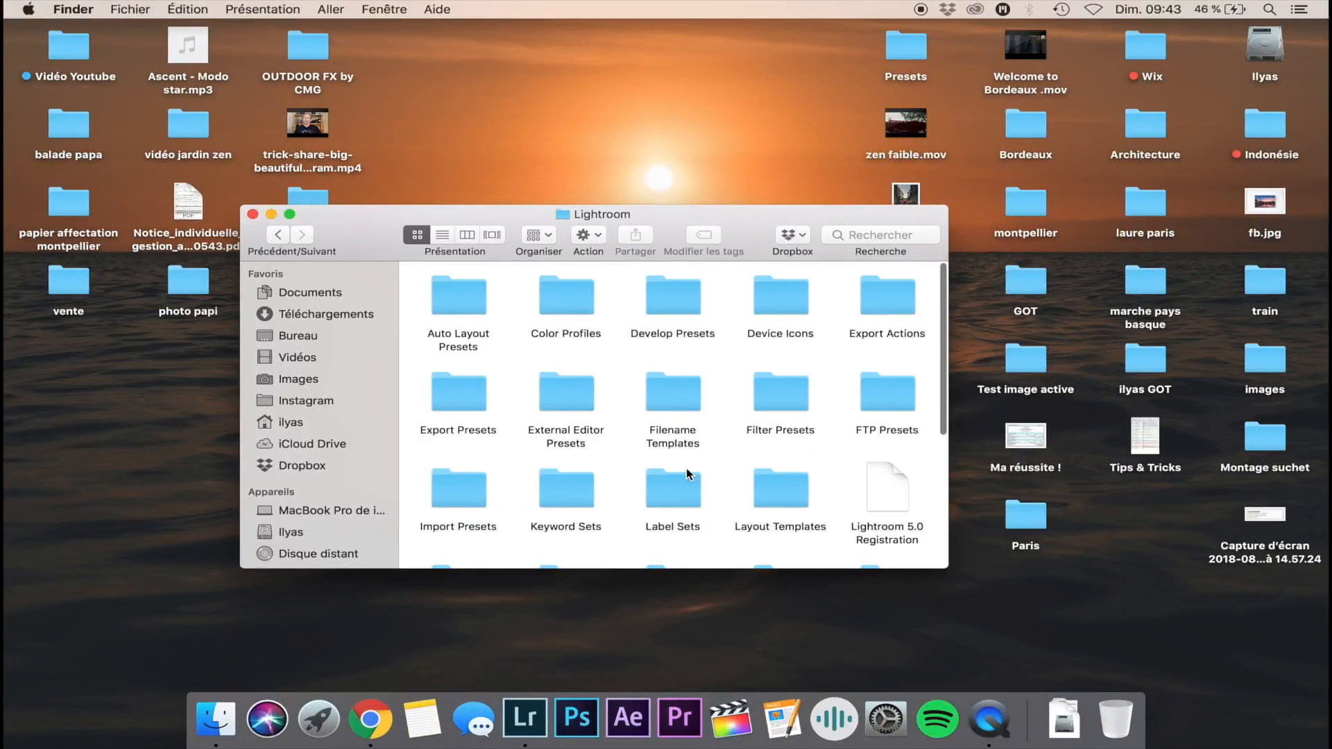
{"action": "double_click", "coordinate": [679, 303]}
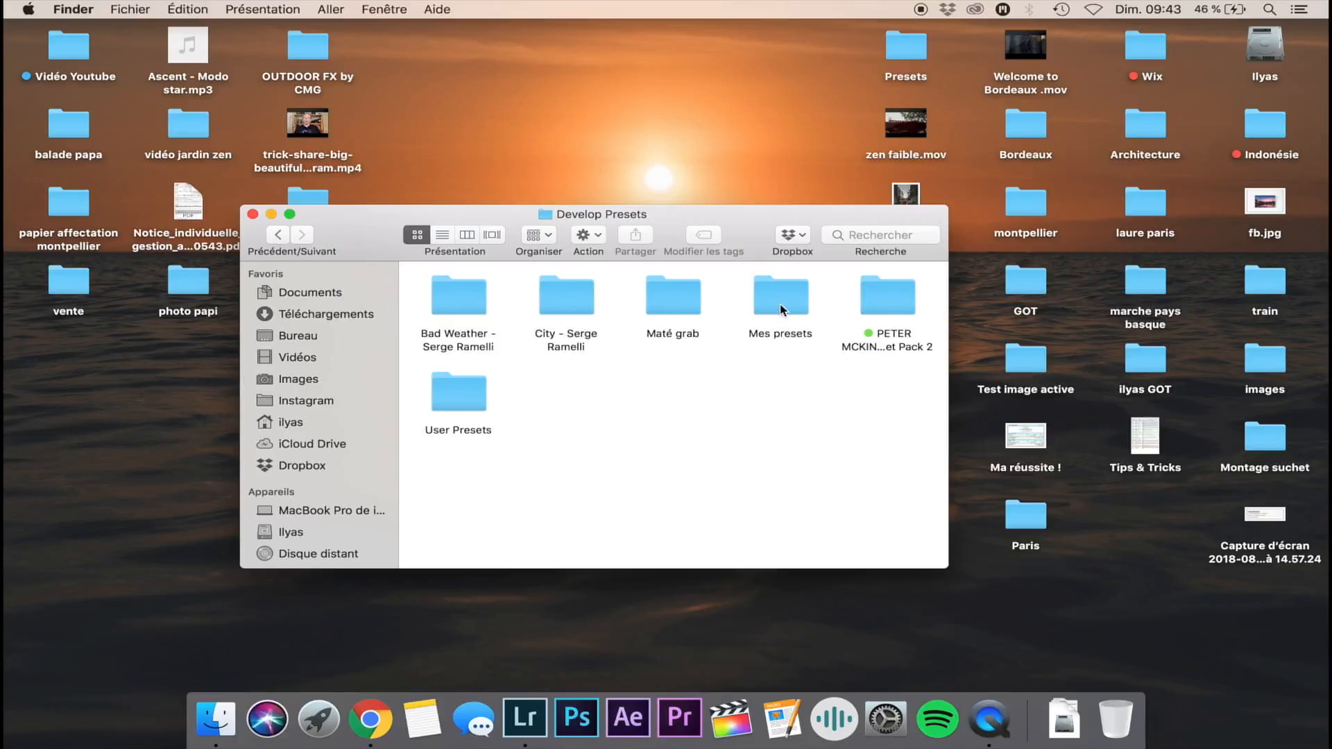